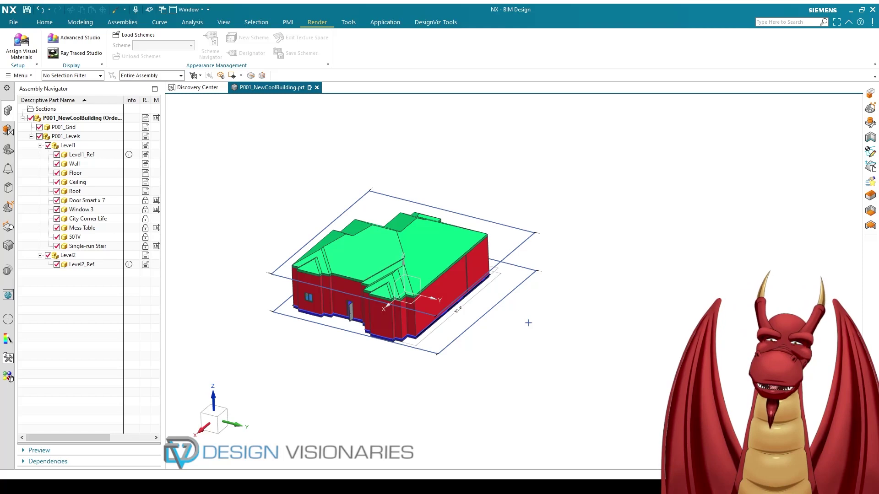
Hide the Level1 floor to examine the rooms and furnishings from below, and show the floor again.
middle_drag(585, 248, 494, 200)
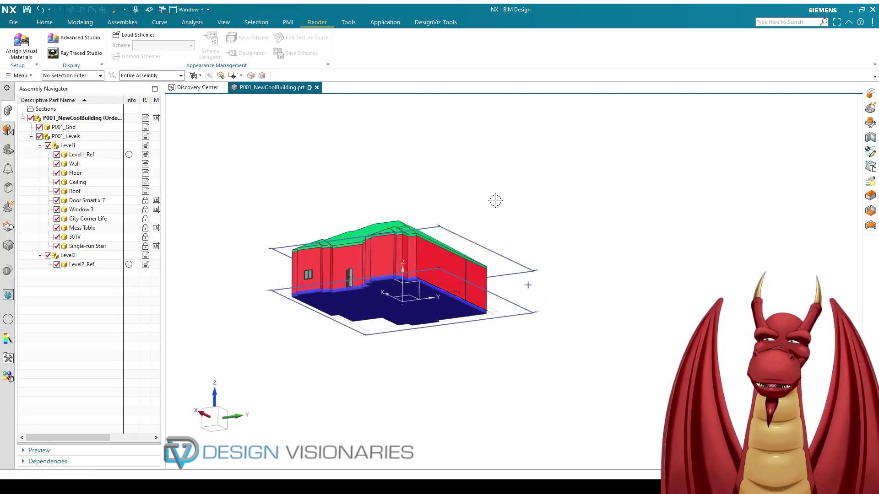
click(56, 175)
middle_drag(327, 358, 325, 212)
scroll(339, 276, up, 2)
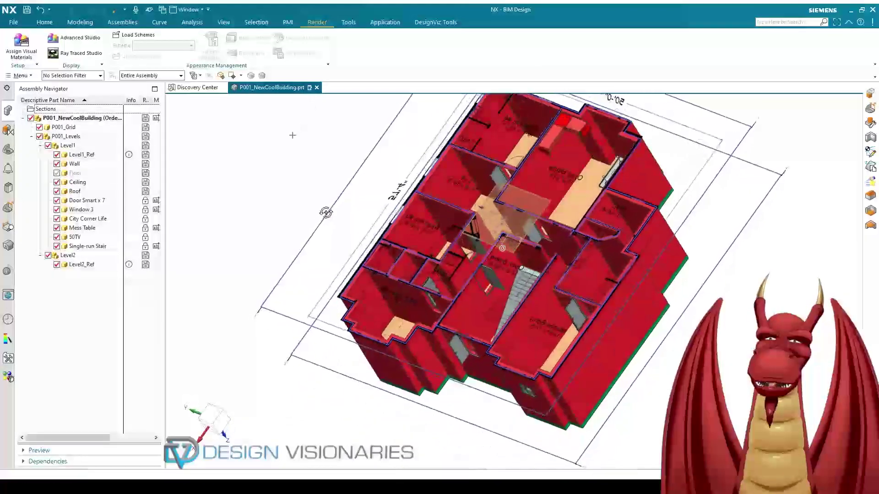
middle_drag(394, 194, 567, 185)
scroll(574, 180, down, 2)
scroll(574, 179, up, 2)
scroll(567, 215, down, 2)
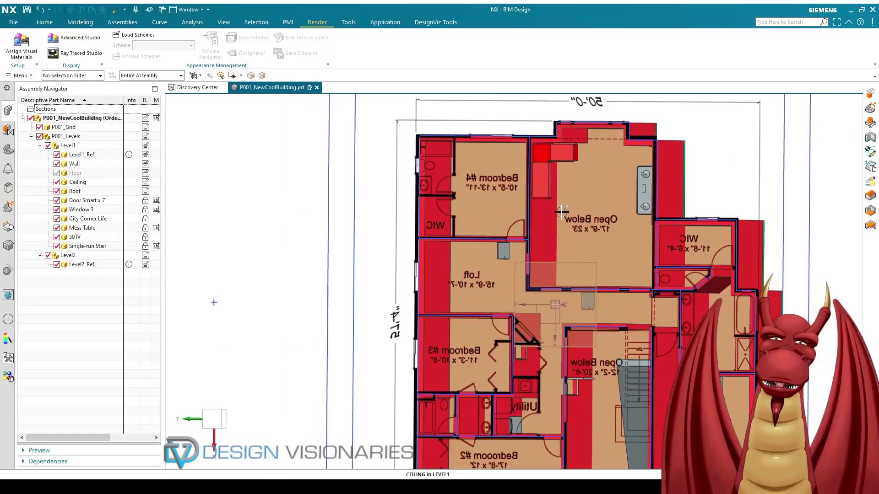
scroll(581, 385, up, 2)
middle_drag(638, 261, 585, 265)
scroll(556, 275, down, 3)
click(56, 173)
Browse the Home and Office furniture members in the Reuse Library.
click(8, 187)
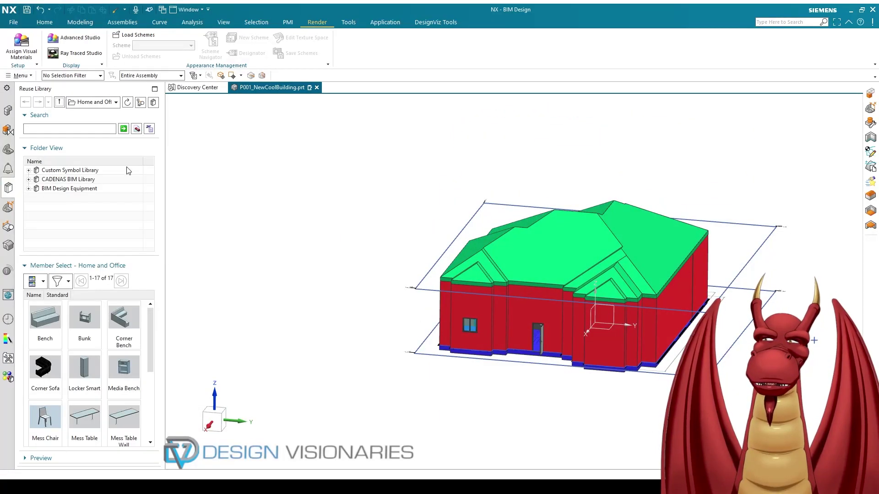
scroll(99, 363, down, 1)
scroll(99, 364, down, 5)
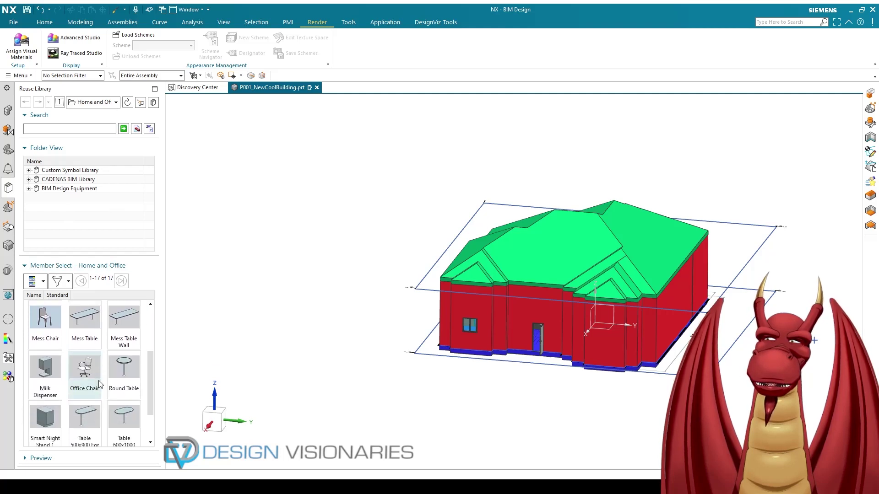
scroll(93, 380, up, 6)
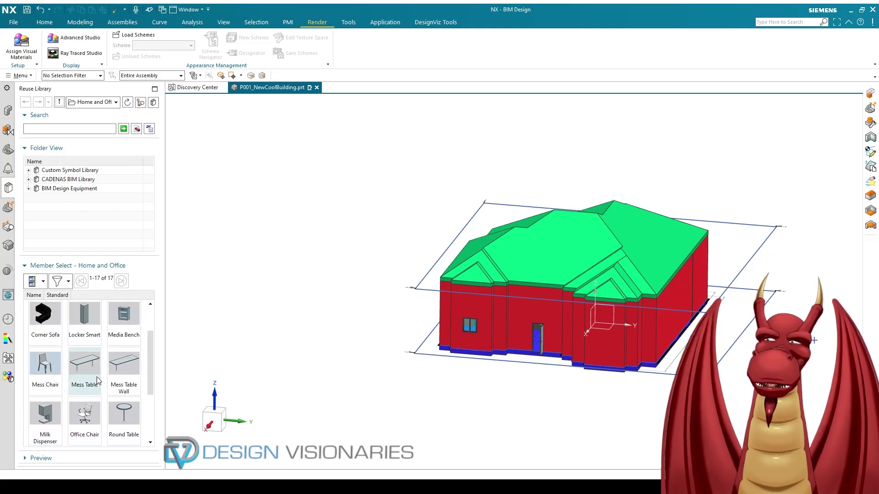
scroll(89, 324, up, 1)
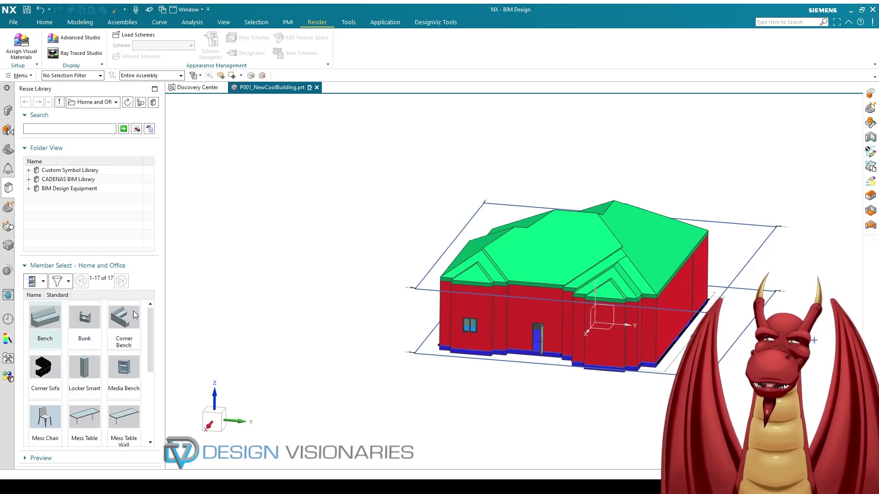
Expand the BIM Design Equipment library, look through its Doors and Stairs folders, and open the Windows folder.
click(28, 188)
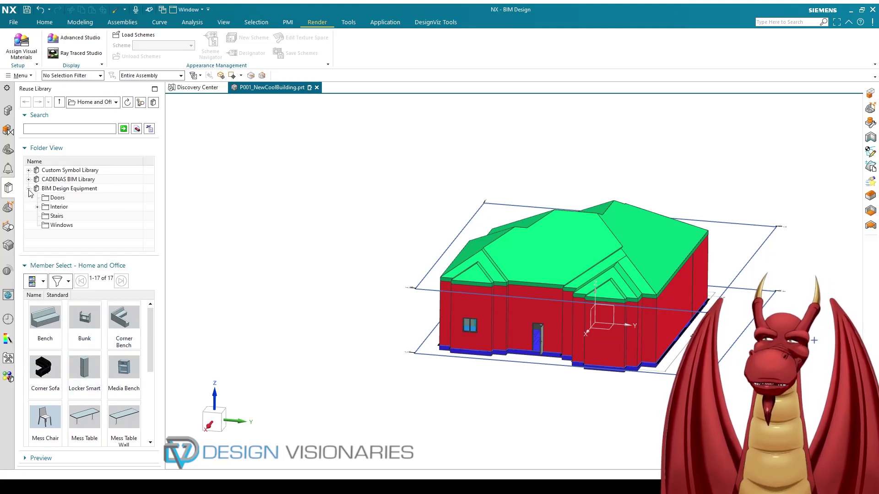
click(55, 198)
click(56, 216)
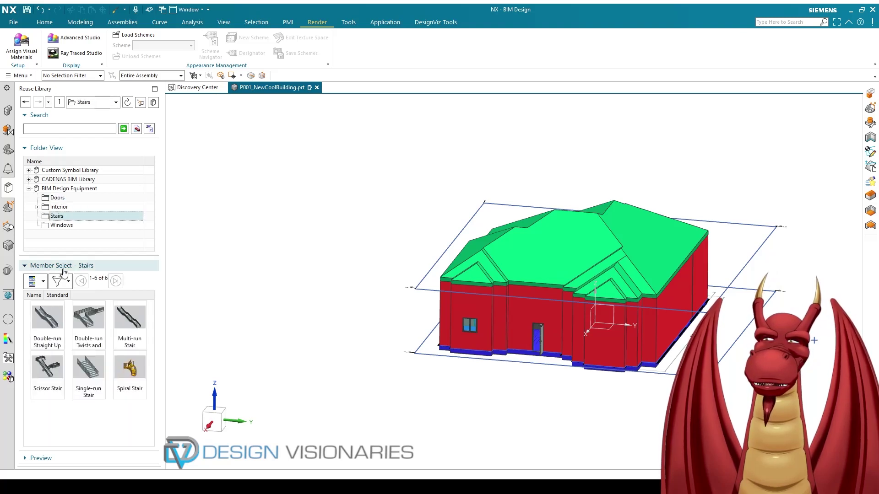
click(59, 225)
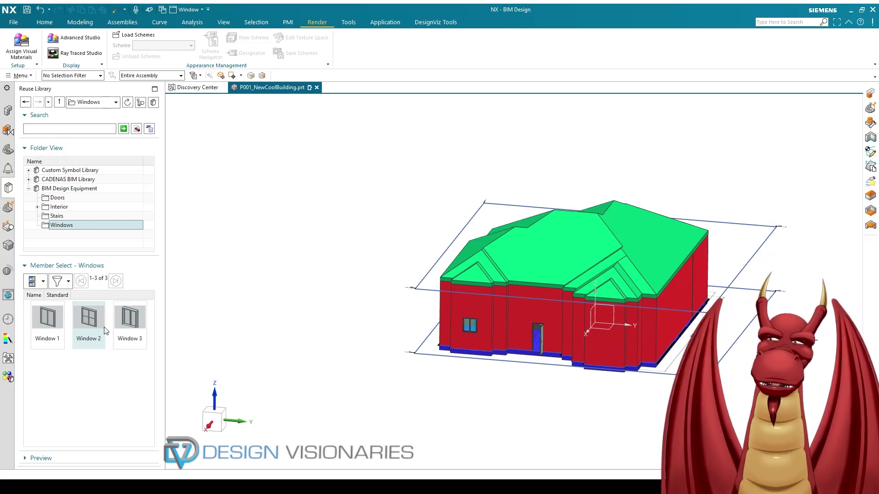
Place Window 1 on the front wall, across the door from the existing window, shift it along the wall and finish the placement.
scroll(628, 395, up, 3)
drag(47, 324, 566, 275)
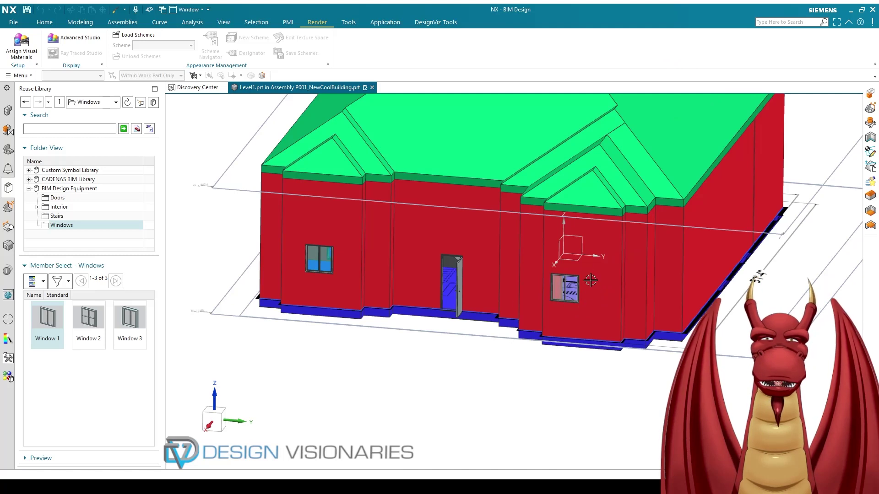
scroll(587, 274, up, 2)
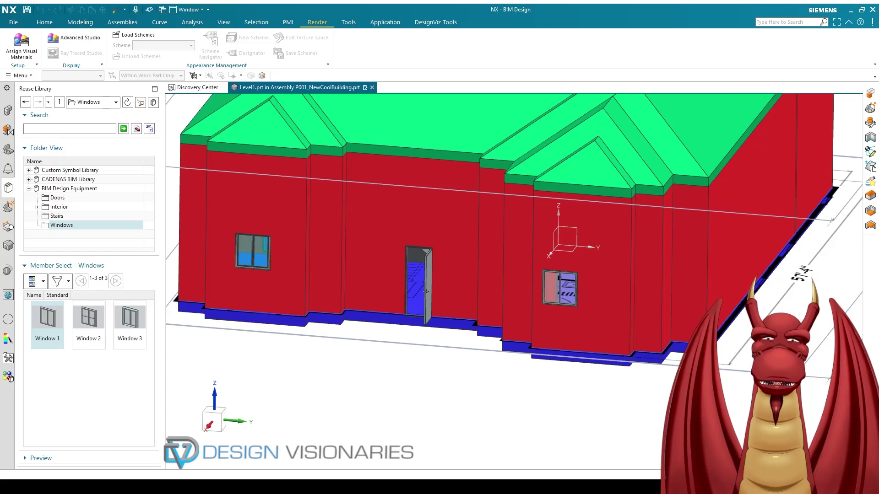
key(ctrl+h)
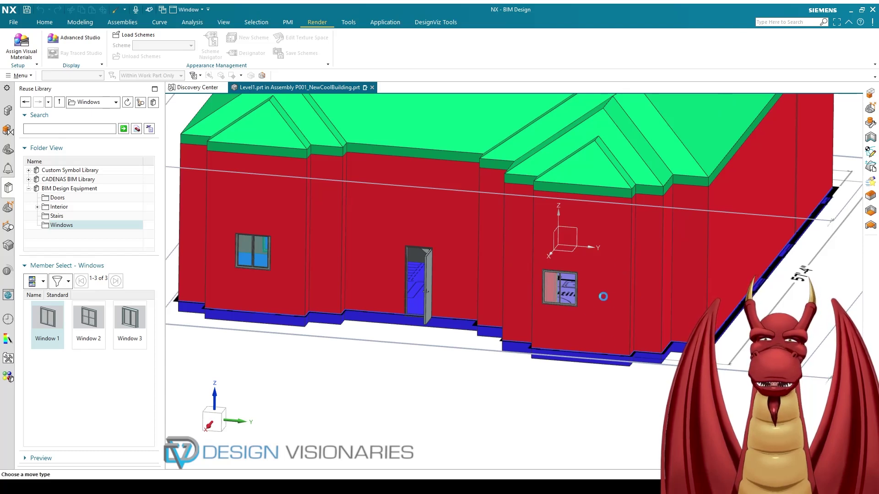
drag(602, 292, 626, 293)
middle_click(693, 172)
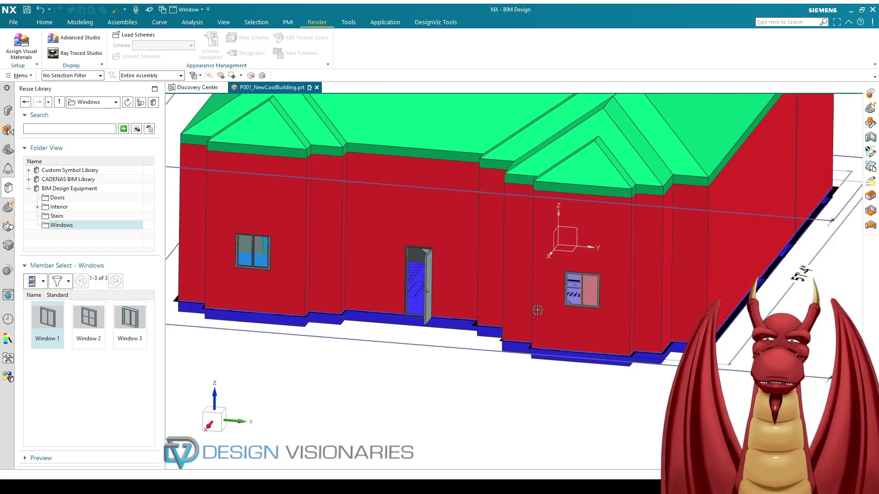
Examine the assembly tree for the placed components and inspect the windows and door on the building's front from several angles.
click(8, 111)
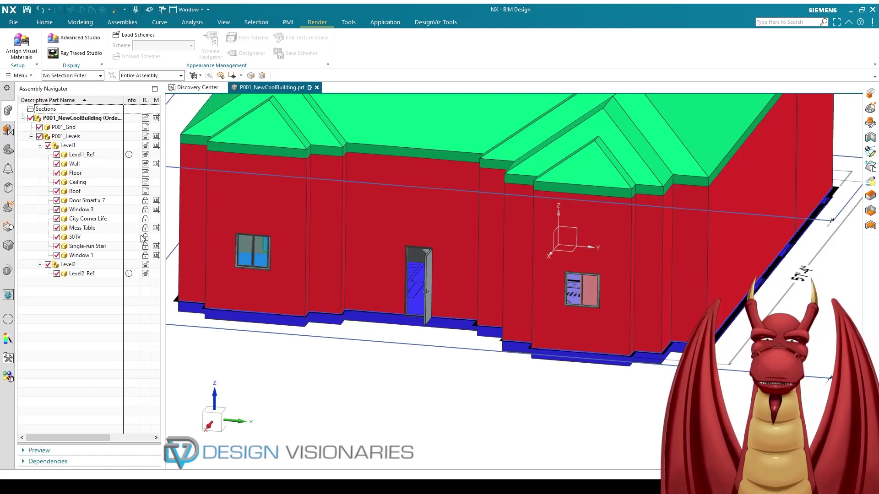
scroll(504, 252, up, 5)
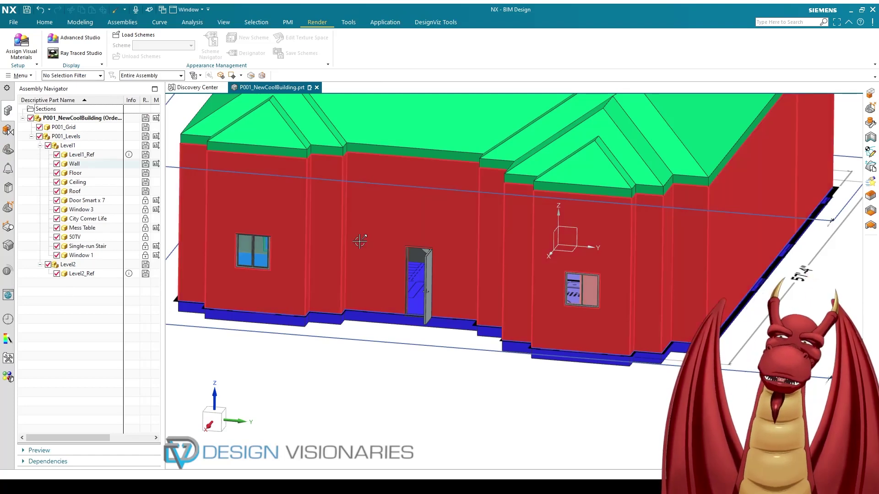
middle_drag(546, 259, 534, 246)
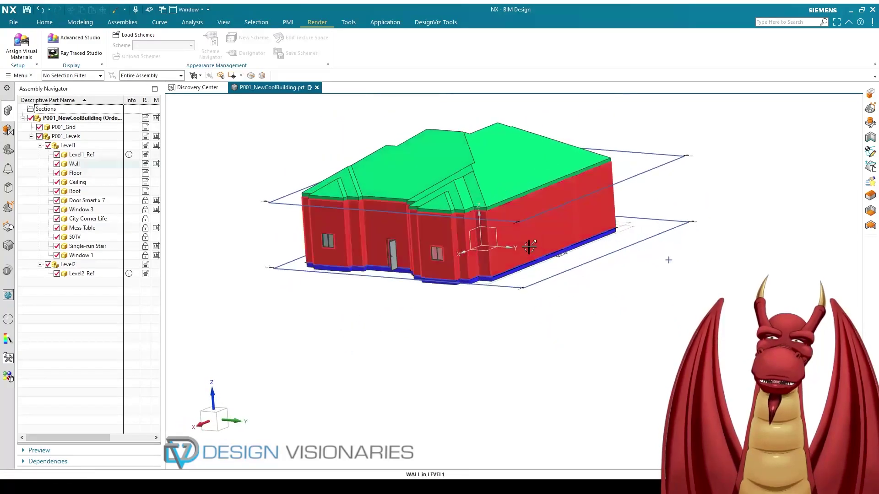
scroll(476, 160, down, 2)
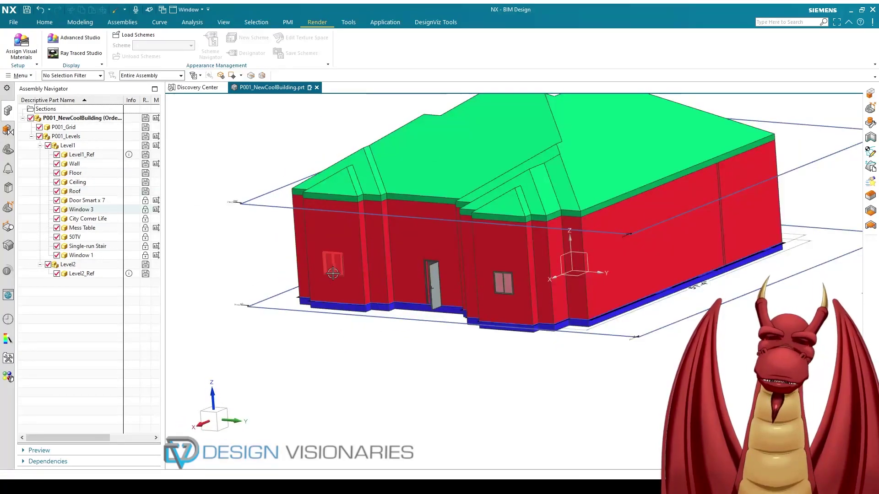
scroll(425, 253, up, 3)
mouse_move(504, 248)
middle_down()
mouse_move(518, 251)
mouse_move(511, 242)
middle_up()
mouse_move(525, 244)
middle_down()
mouse_move(522, 229)
mouse_move(519, 241)
middle_up()
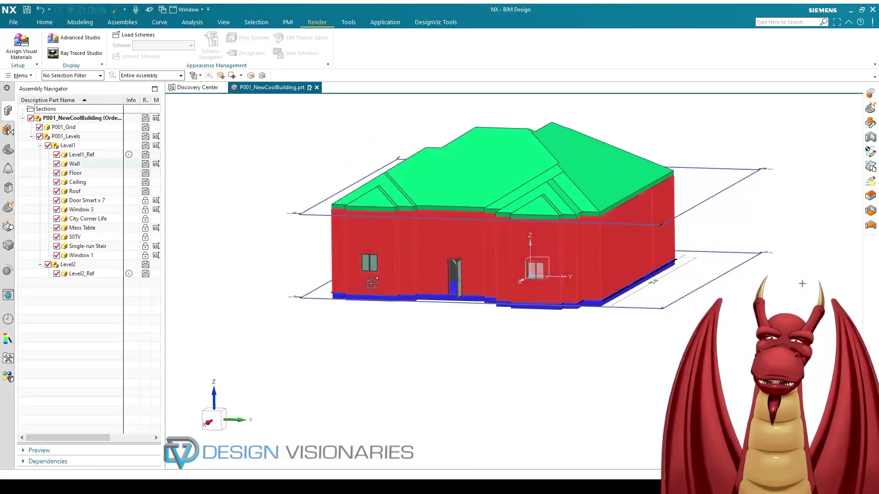
scroll(374, 284, up, 2)
scroll(457, 280, down, 2)
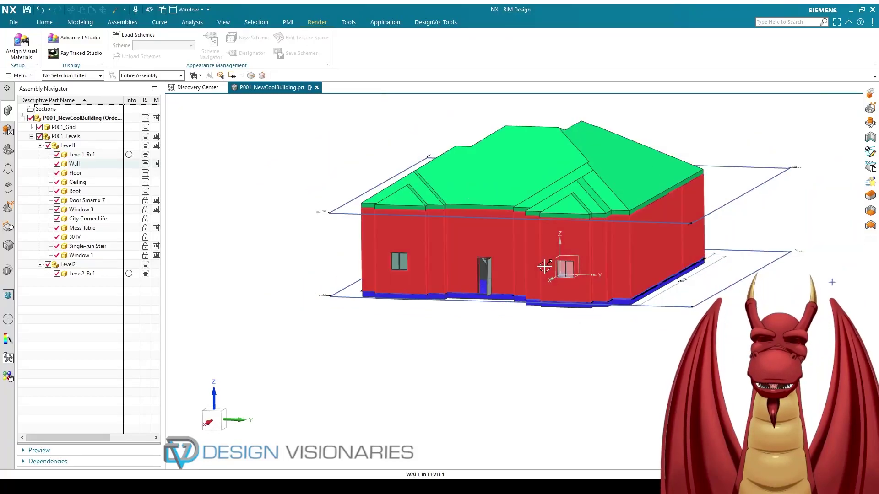
middle_drag(545, 266, 599, 225)
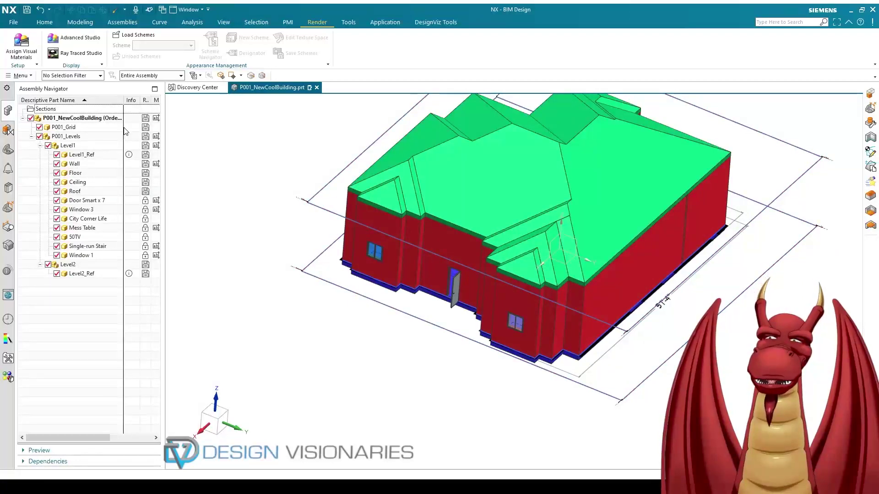
middle_drag(506, 212, 551, 295)
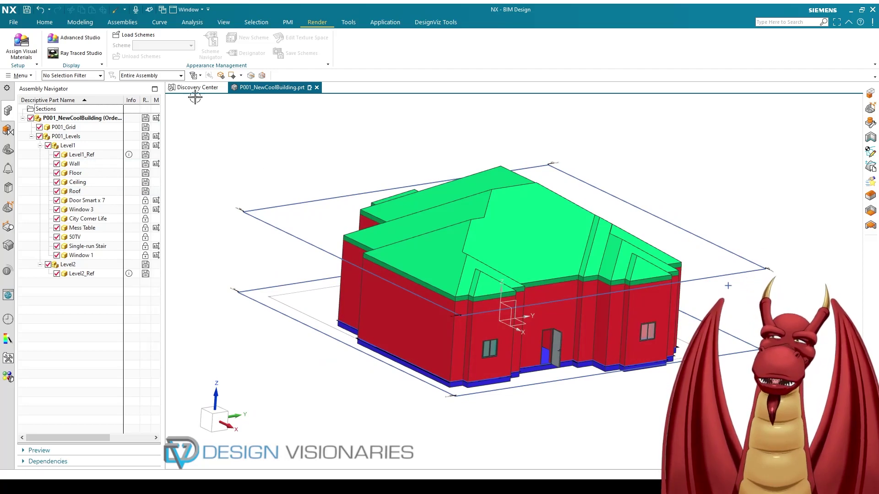
scroll(327, 155, up, 2)
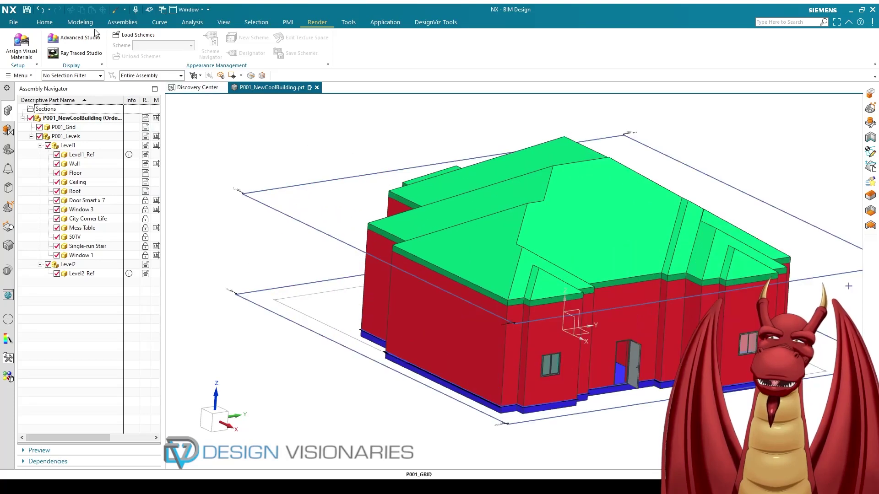
Inspect the building's roof, walls and floor underside from above and below.
click(44, 22)
scroll(289, 205, down, 2)
middle_drag(370, 250, 465, 228)
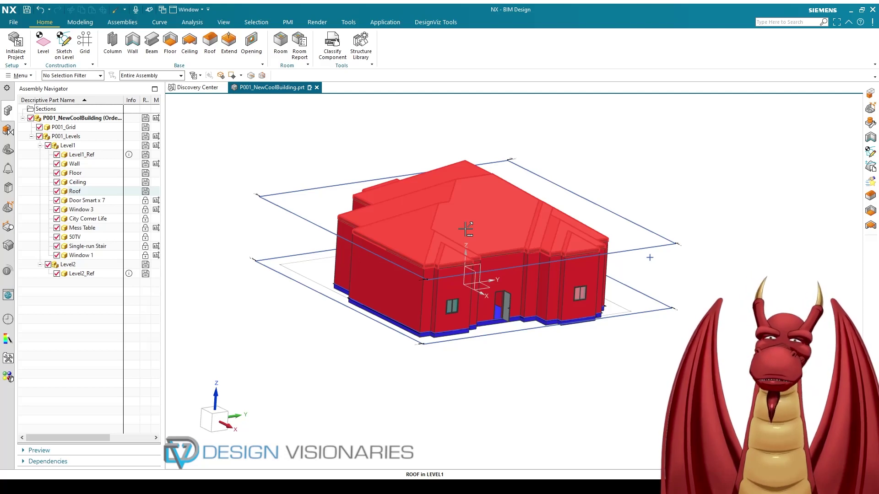
click(466, 229)
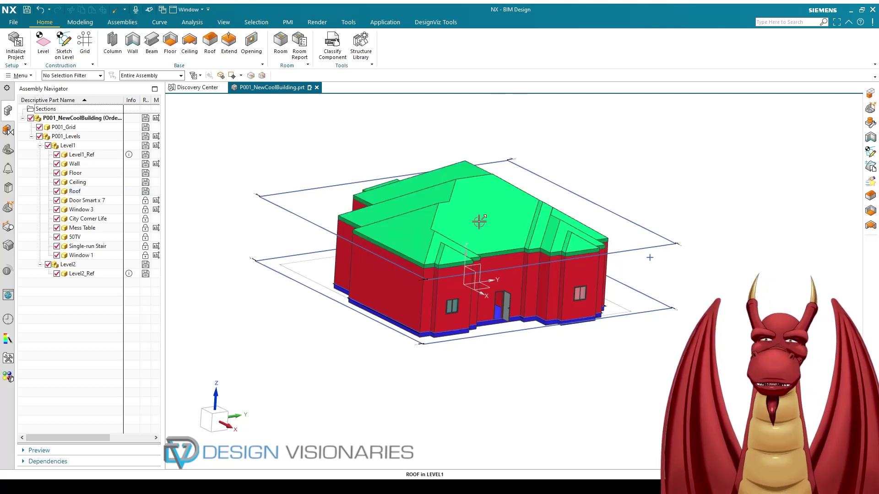
middle_drag(477, 220, 471, 217)
mouse_move(455, 135)
middle_down()
mouse_move(447, 147)
mouse_move(461, 143)
mouse_move(449, 143)
middle_up()
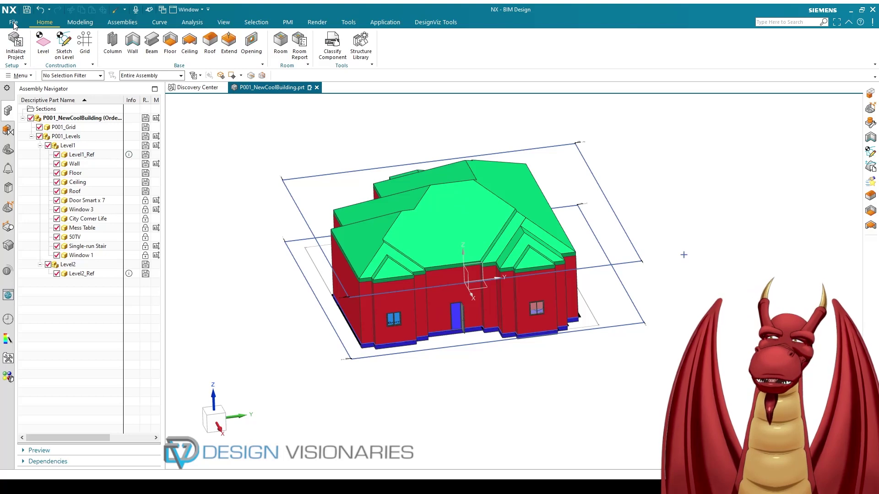
middle_drag(543, 241, 490, 180)
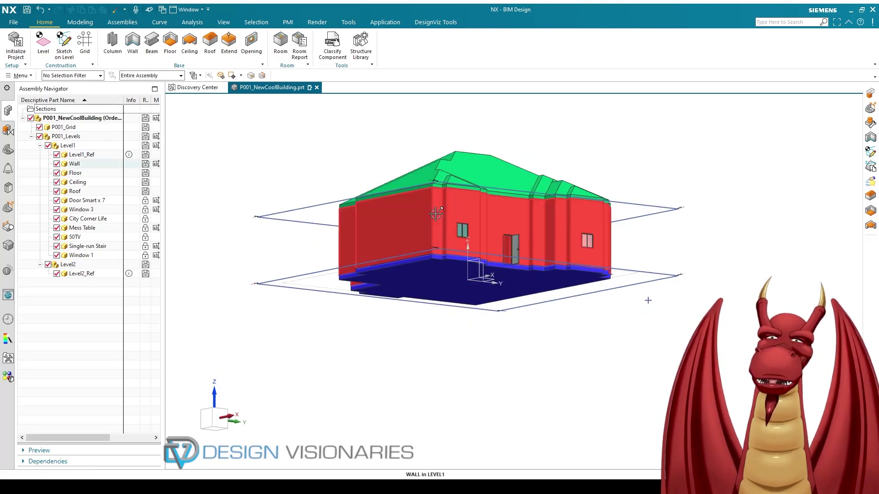
scroll(462, 220, up, 2)
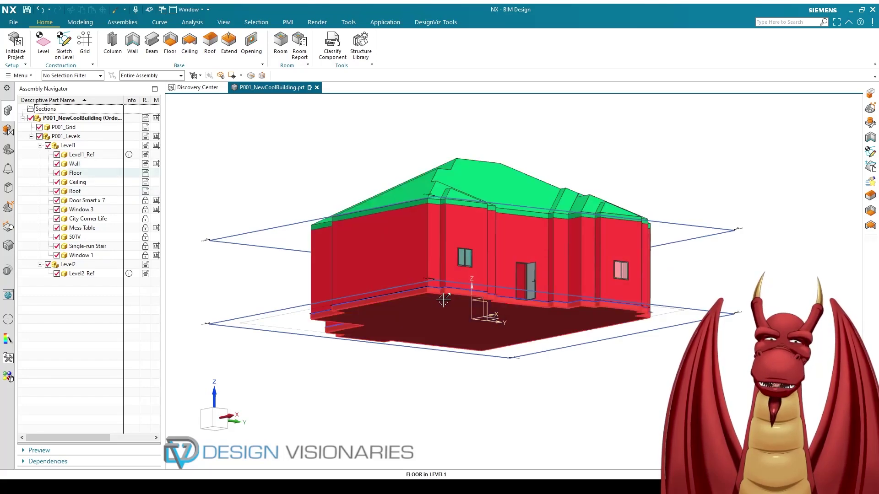
middle_drag(605, 239, 591, 254)
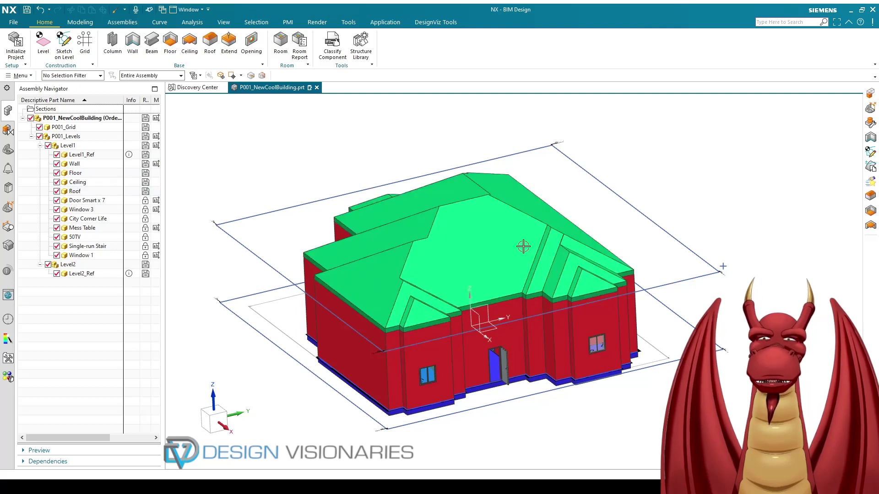
click(529, 195)
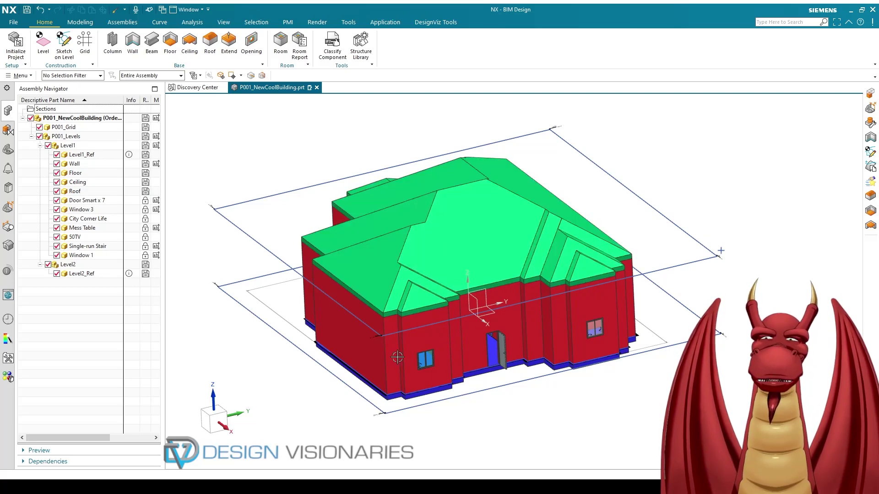
mouse_move(533, 242)
middle_down()
mouse_move(522, 216)
mouse_move(527, 239)
middle_up()
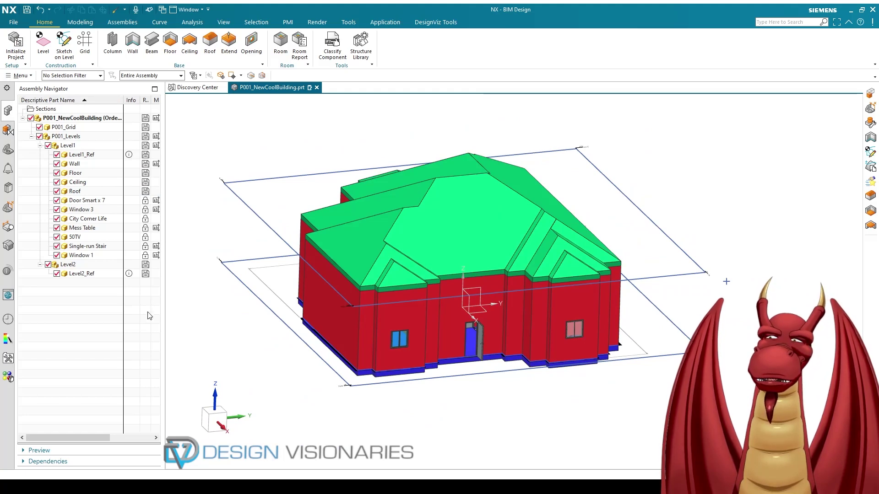
Export all of the building's solid bodies, selecting them together with the Solid Body filter active.
click(132, 231)
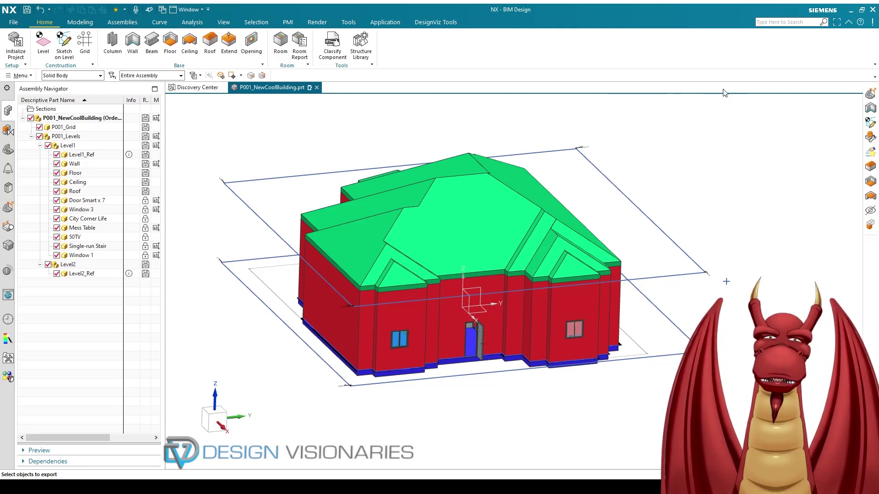
drag(262, 136, 658, 417)
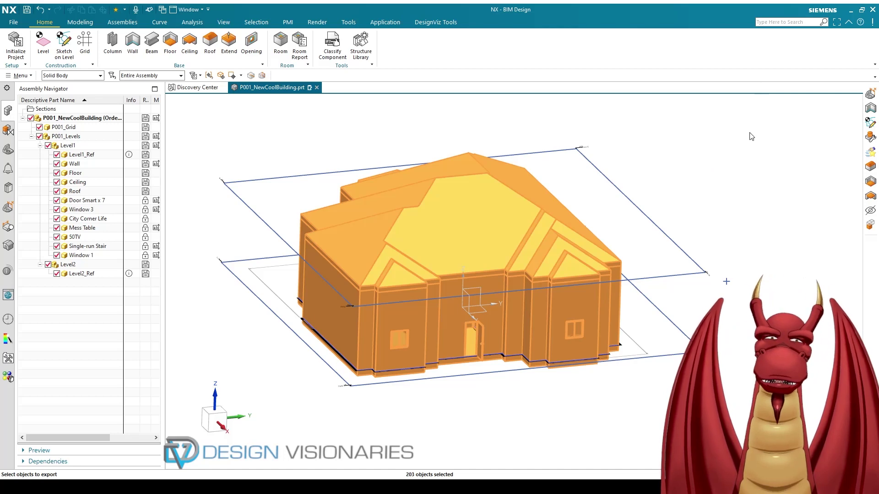
click(765, 220)
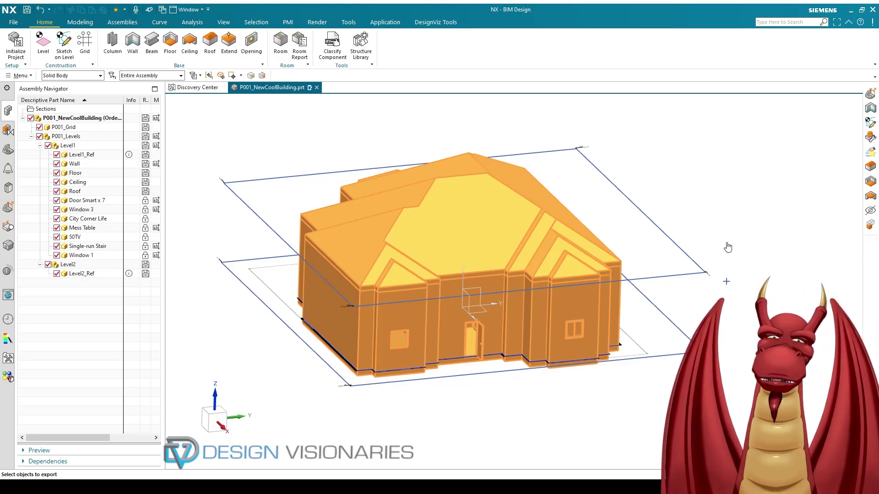
mouse_move(320, 349)
middle_down()
mouse_move(322, 360)
mouse_move(326, 344)
mouse_move(318, 366)
middle_up()
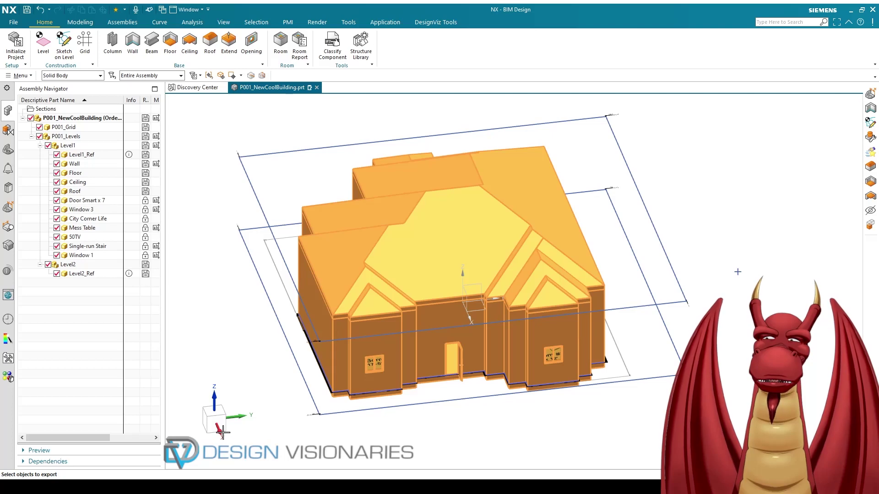
mouse_move(309, 394)
middle_down()
mouse_move(316, 369)
mouse_move(314, 398)
mouse_move(301, 380)
middle_up()
middle_drag(342, 286, 328, 321)
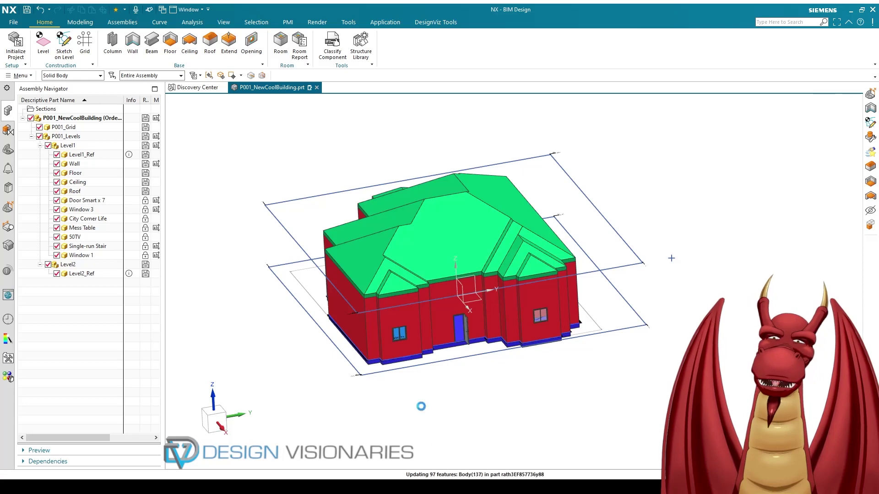
key(ctrl+s)
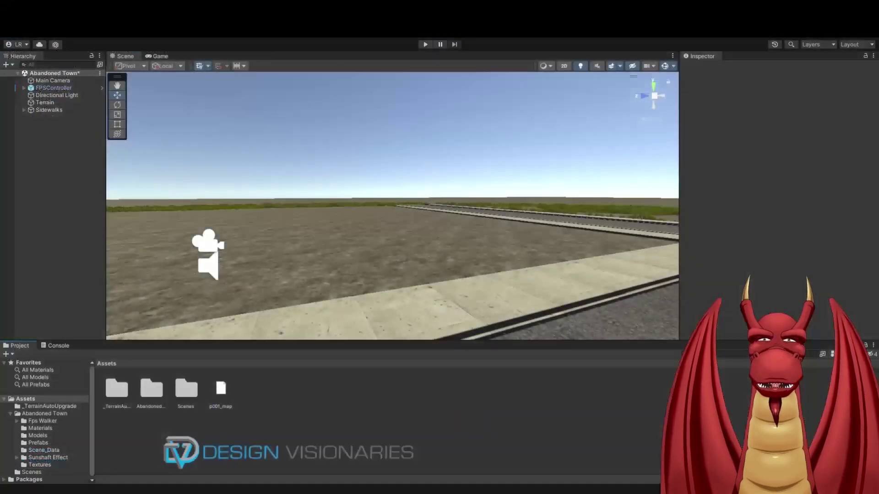
Switch to Unity, play-test the Abandoned Town scene by walking across the ground to the road, and stop playing.
right_drag(412, 178, 314, 210)
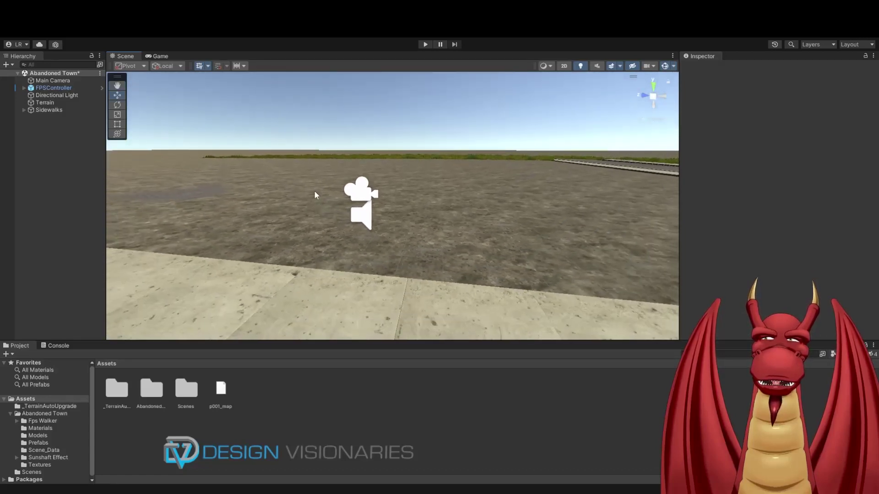
click(431, 45)
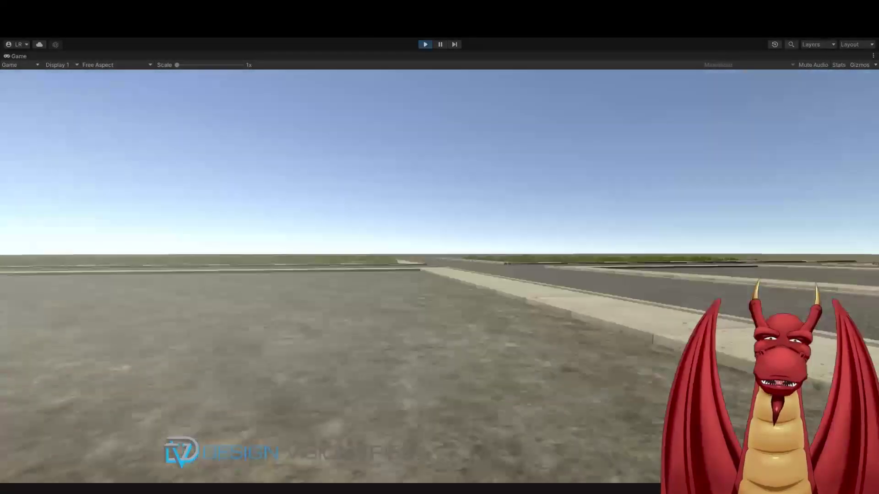
key(w)
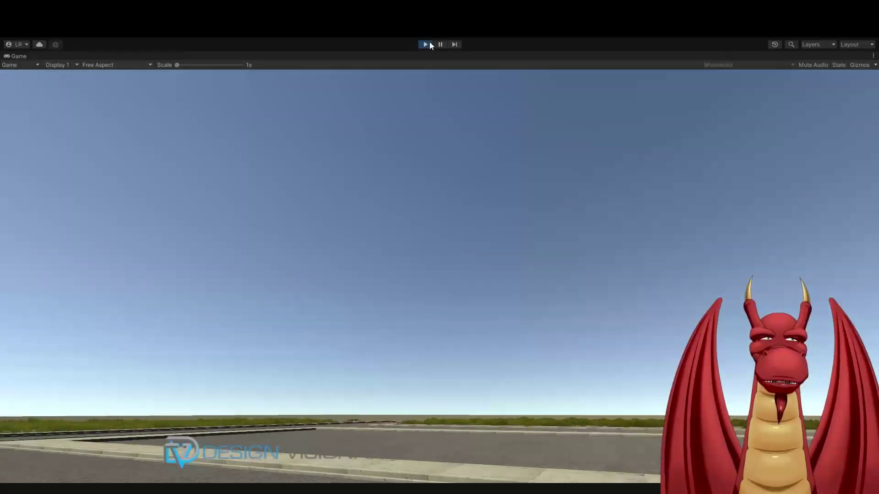
click(425, 45)
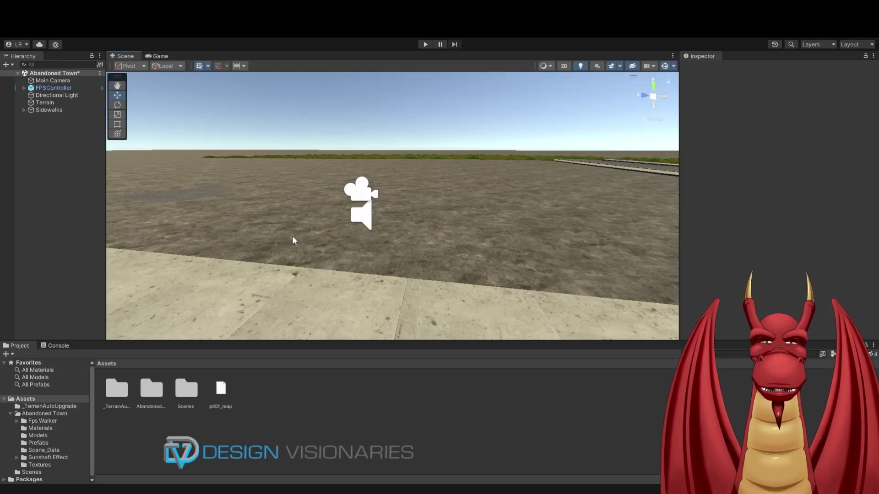
Bring P001_NewCoolBuilding2.obj into the project's Assets folder, expand it and inspect its mesh object's preview and renderer settings.
right_drag(358, 218, 406, 236)
right_drag(402, 173, 349, 239)
right_drag(400, 154, 633, 188)
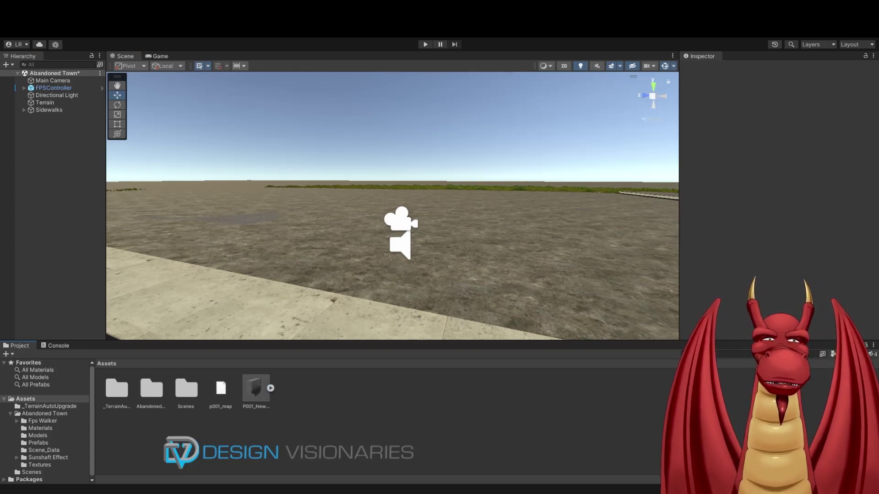
click(270, 388)
click(290, 389)
drag(774, 272, 720, 258)
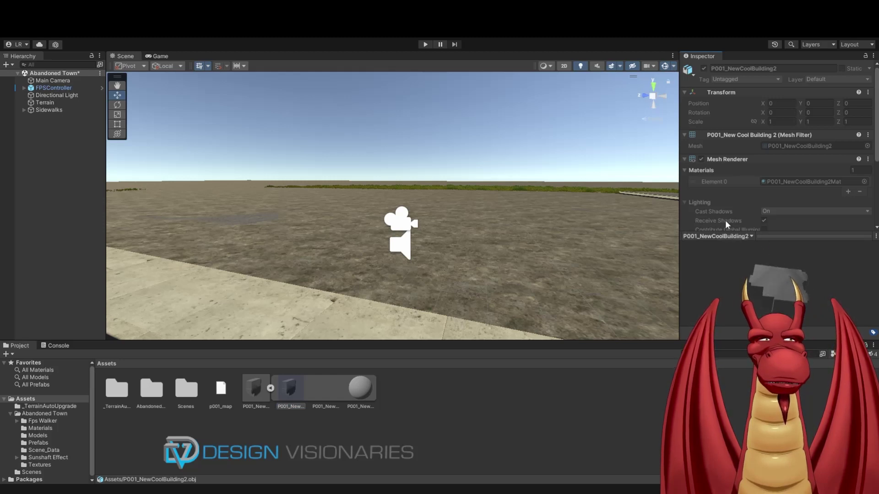
scroll(728, 174, down, 5)
In the building model's import settings, set Smoothness Source to None and apply the change.
click(264, 394)
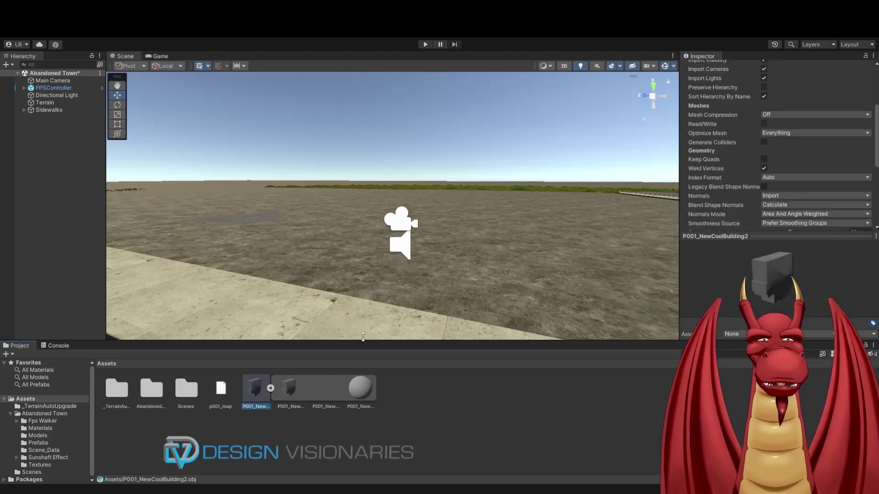
scroll(740, 157, up, 5)
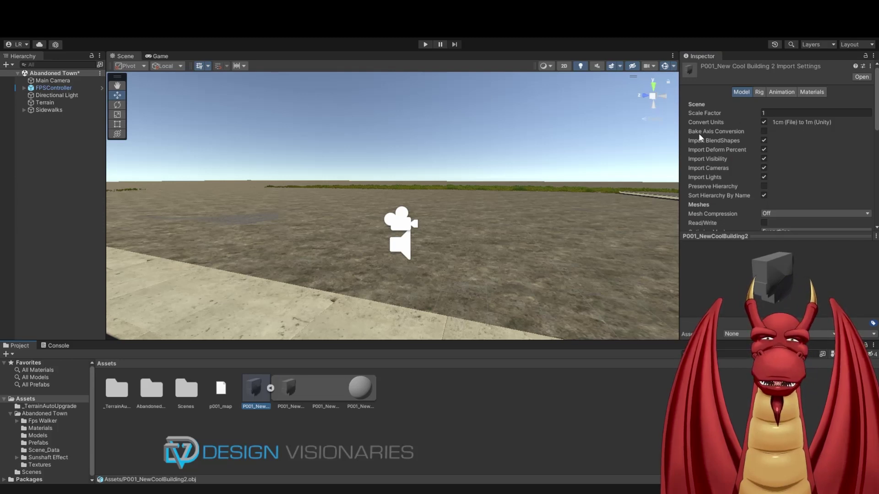
click(792, 114)
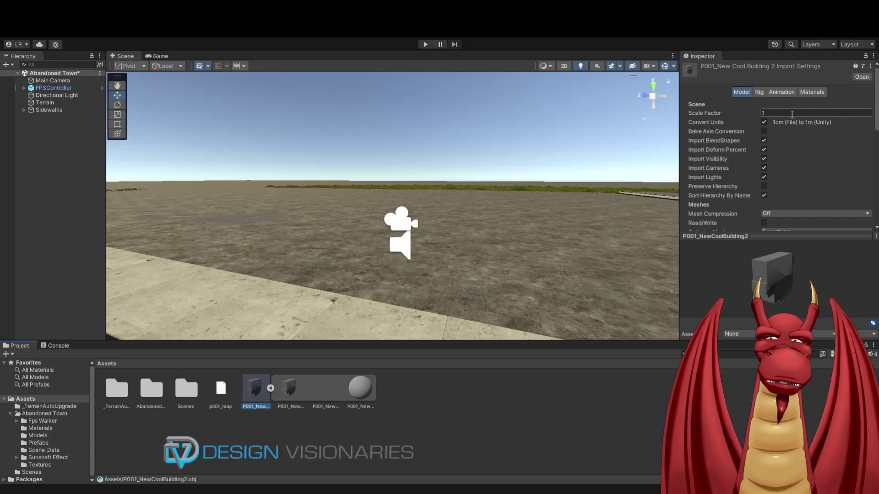
key(Return)
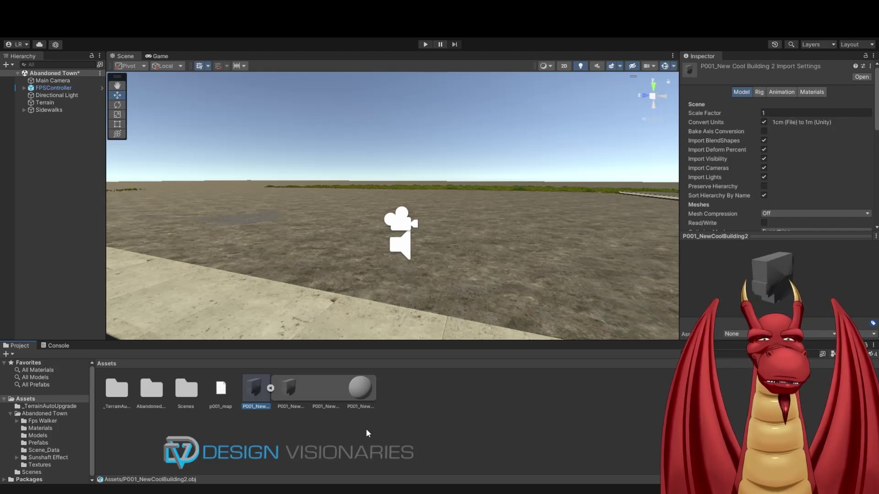
scroll(814, 197, down, 6)
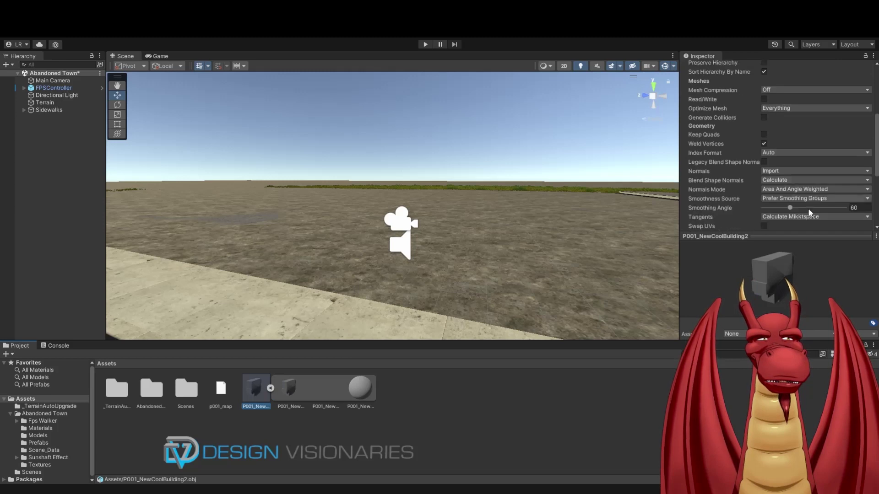
mouse_move(778, 287)
mouse_down()
mouse_move(751, 242)
mouse_move(794, 283)
mouse_move(817, 266)
mouse_move(781, 296)
mouse_move(778, 320)
mouse_move(798, 287)
mouse_move(786, 283)
mouse_up()
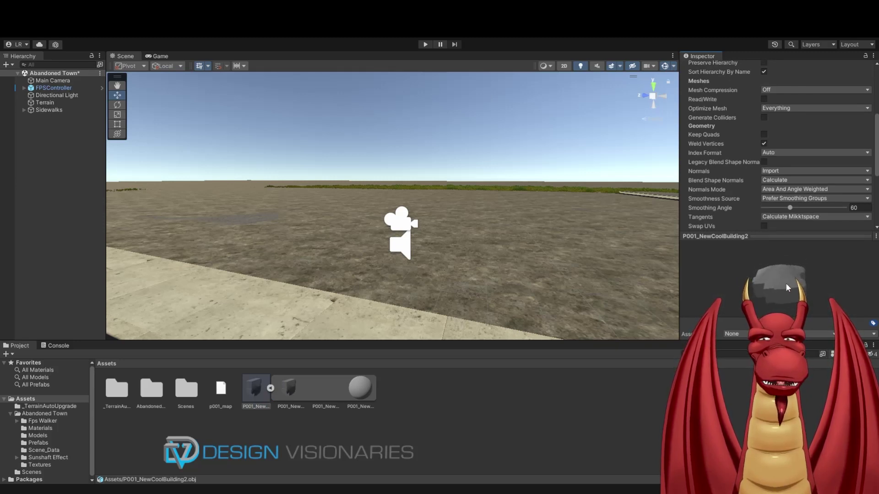
scroll(778, 158, down, 3)
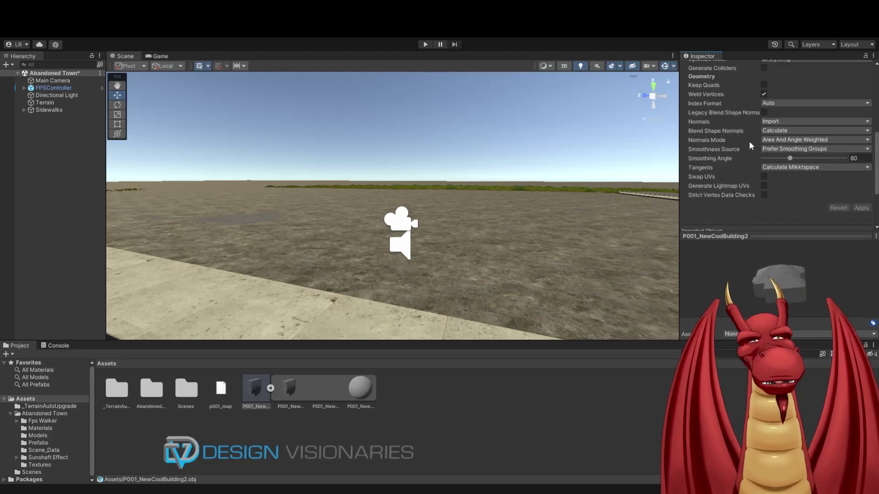
click(792, 149)
click(794, 185)
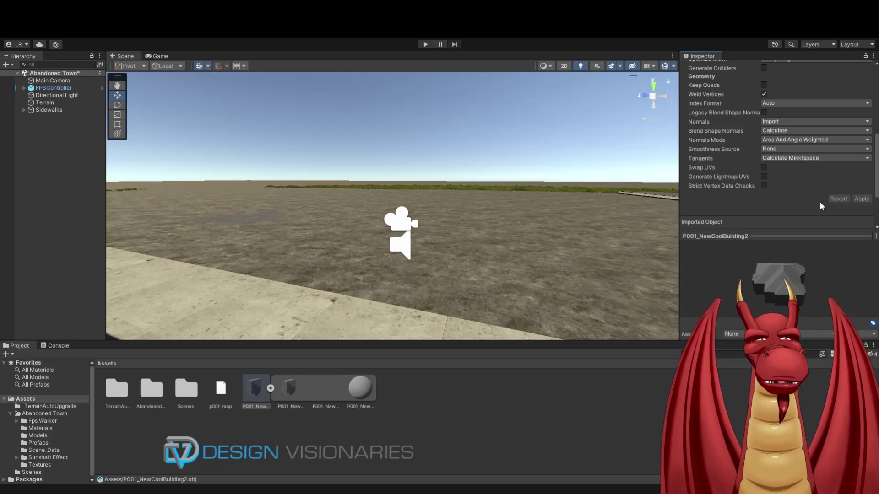
Place the P001_NewCoolBuilding2 model on the bare ground beyond the sidewalk in the scene.
scroll(801, 202, up, 5)
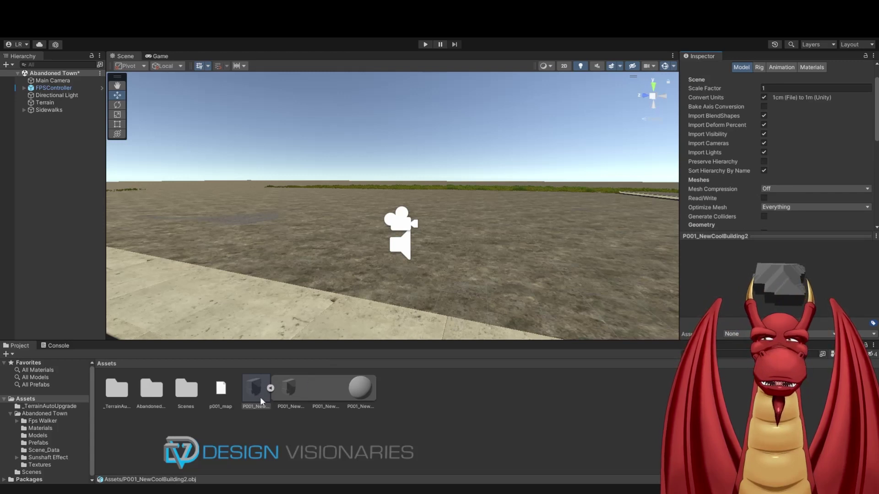
drag(256, 390, 316, 191)
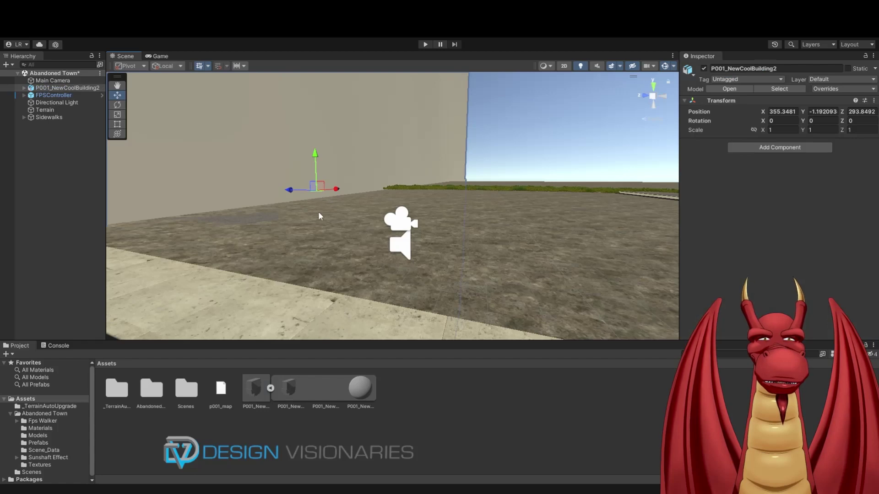
right_drag(453, 260, 394, 239)
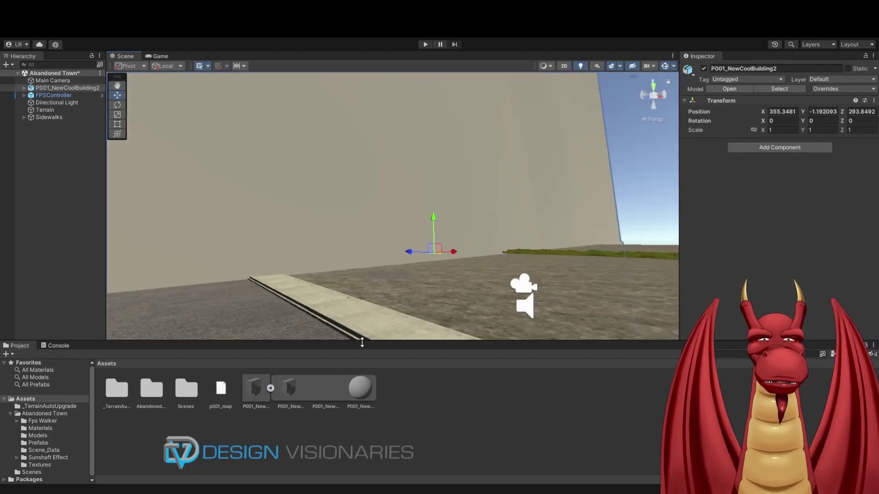
Set the building model's import Scale Factor to 0.254 and apply it.
click(256, 388)
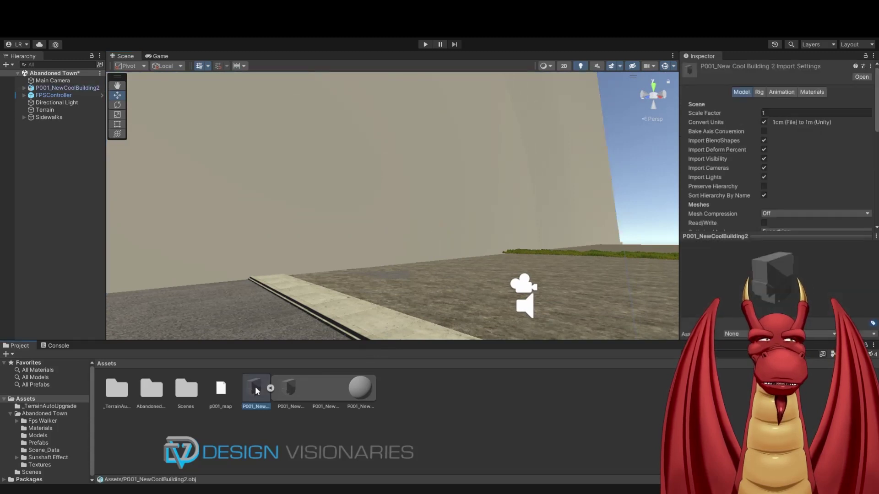
click(775, 112)
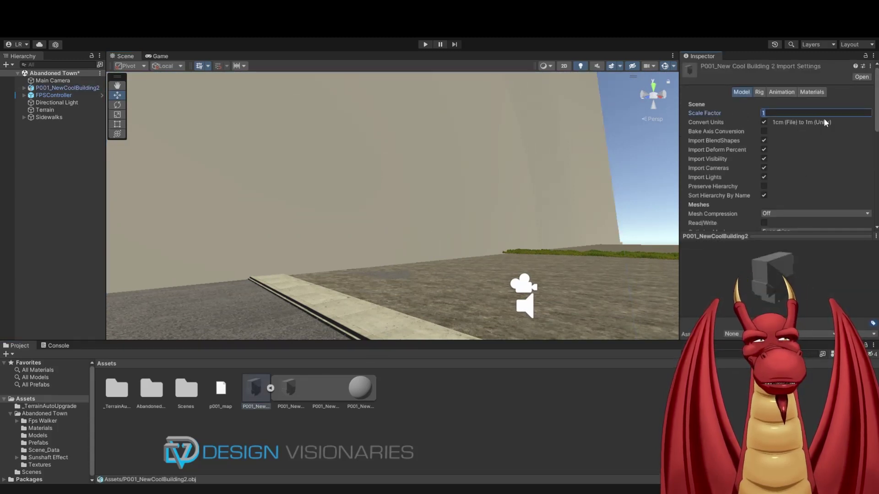
text(0.254)
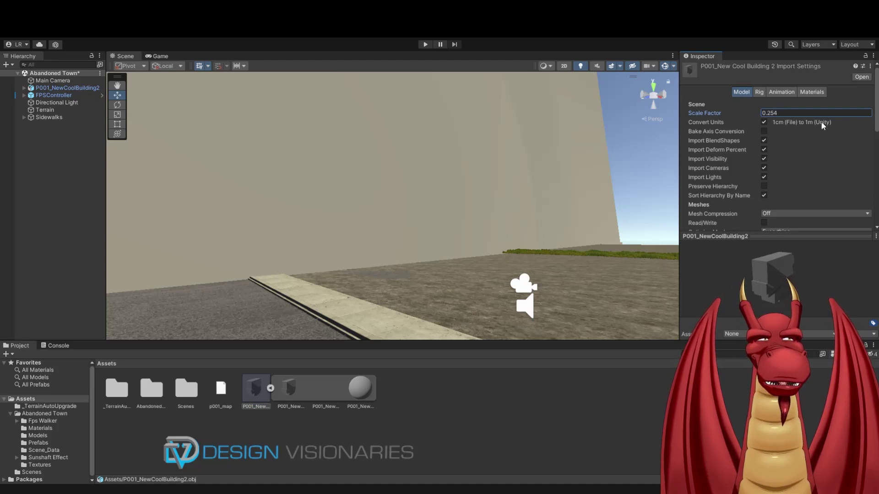
scroll(823, 138, down, 10)
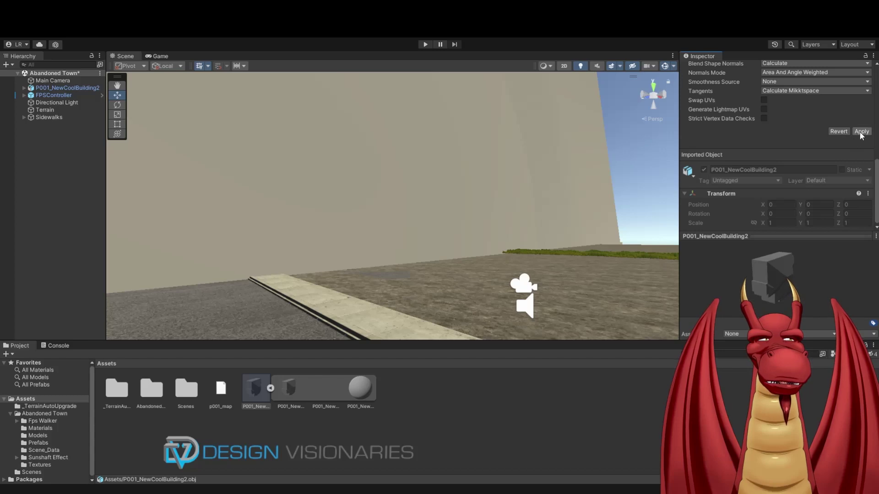
click(860, 131)
Set the building model's import Scale Factor to 0.0254 and apply it, checking the building's size in the scene.
scroll(791, 127, up, 10)
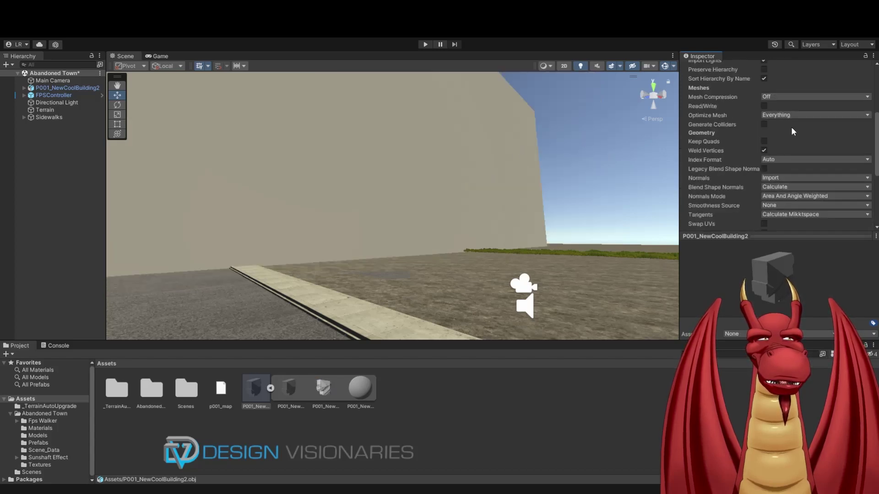
click(768, 113)
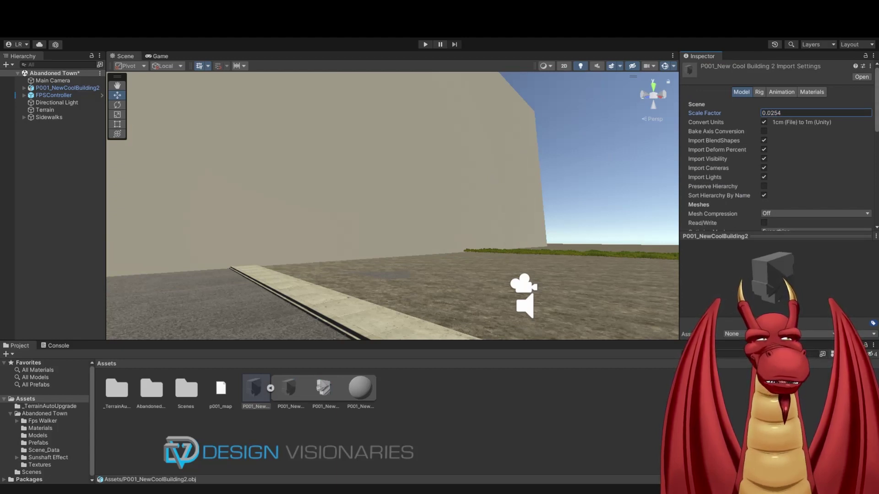
scroll(814, 175, down, 10)
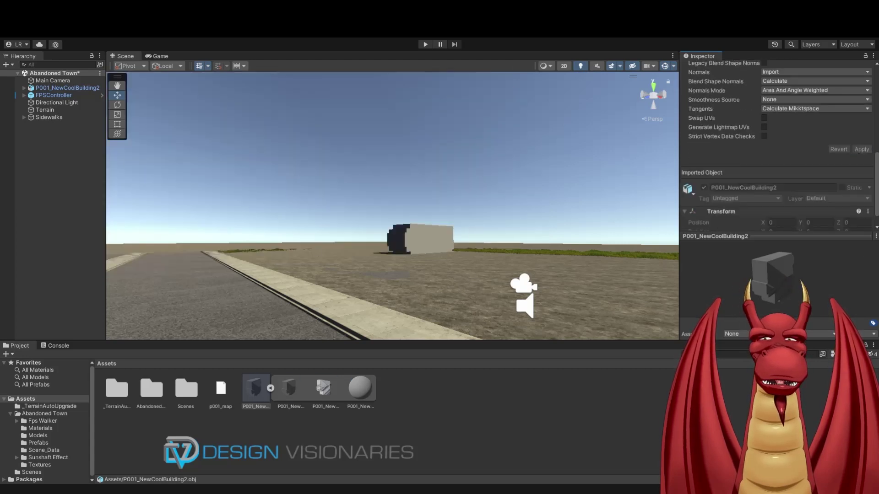
right_drag(501, 209, 501, 240)
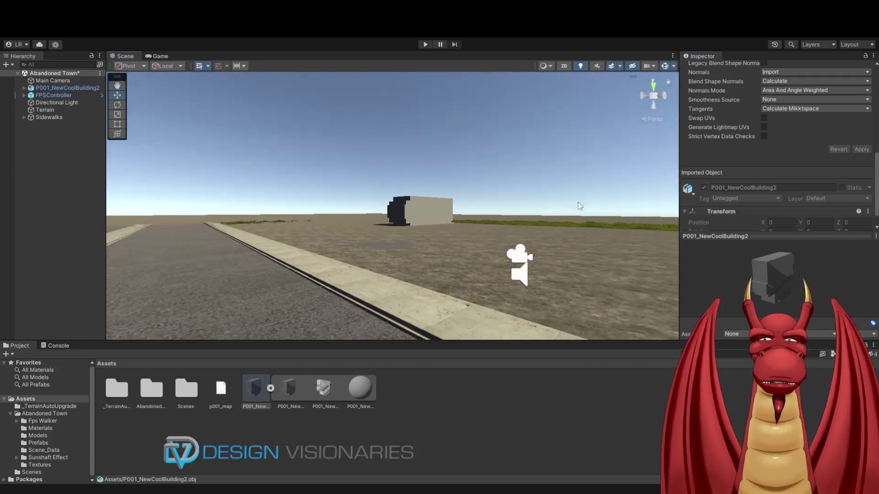
Set the X rotation of the placed P001_NewCoolBuilding2 object to -90.
click(43, 89)
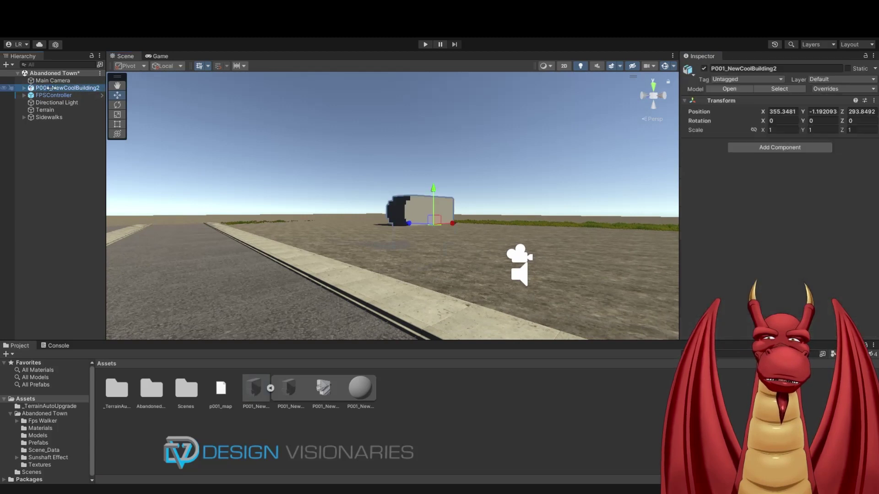
click(776, 120)
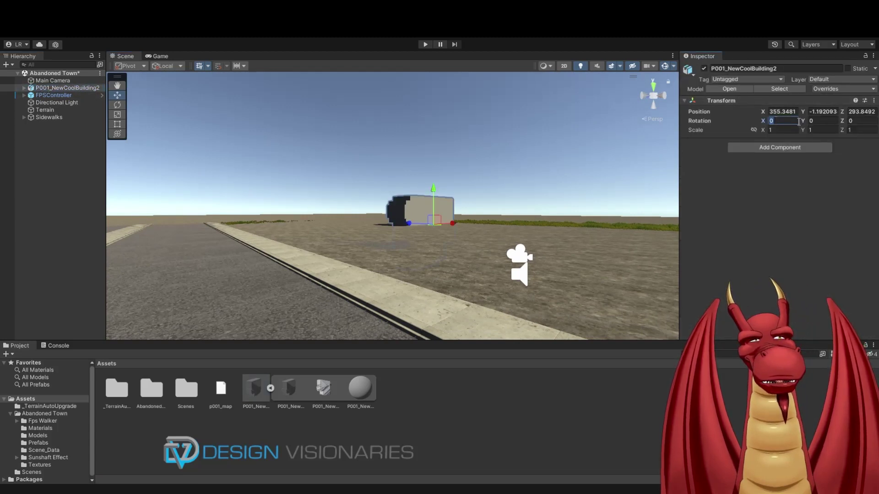
text(-)
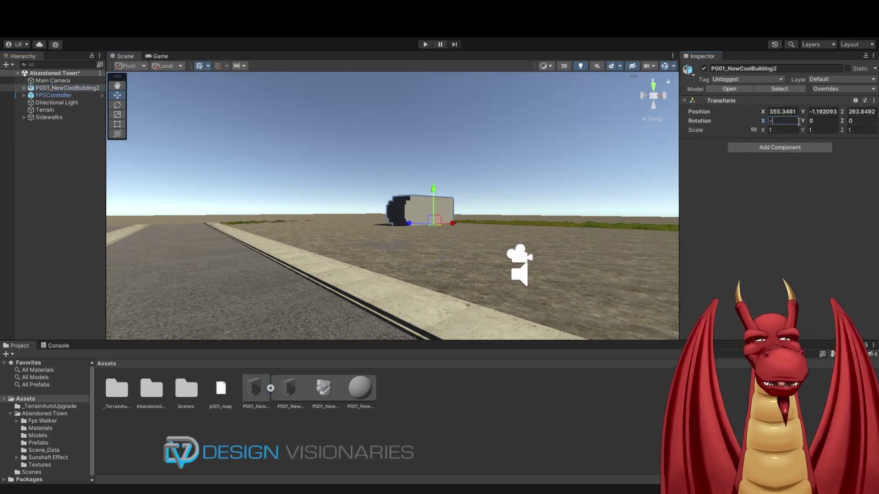
text(90)
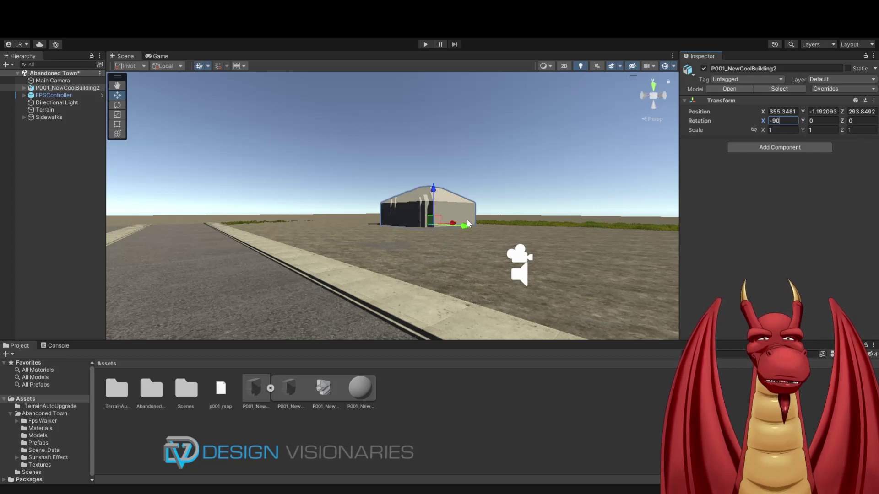
Move the building beside the sidewalk, to about X 331, Y 0.26, Z 261.19.
drag(466, 226, 659, 270)
right_drag(609, 257, 543, 259)
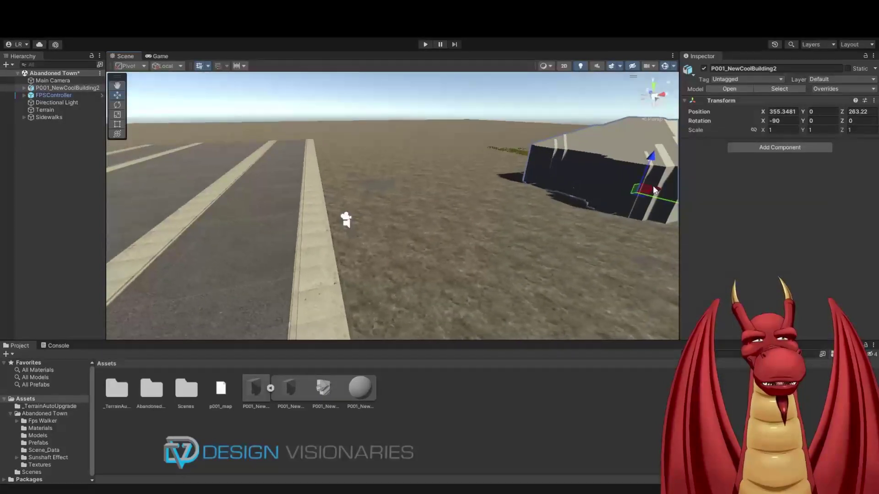
drag(611, 204, 494, 239)
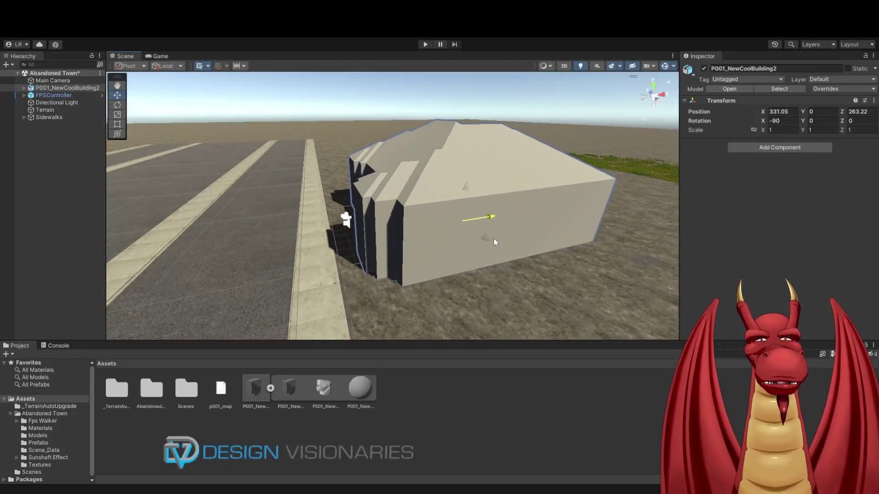
right_drag(283, 251, 389, 187)
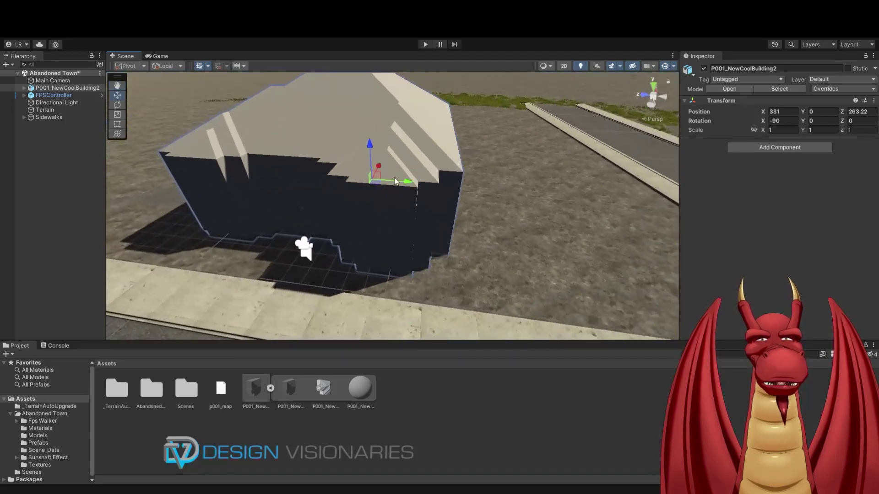
drag(407, 186, 436, 182)
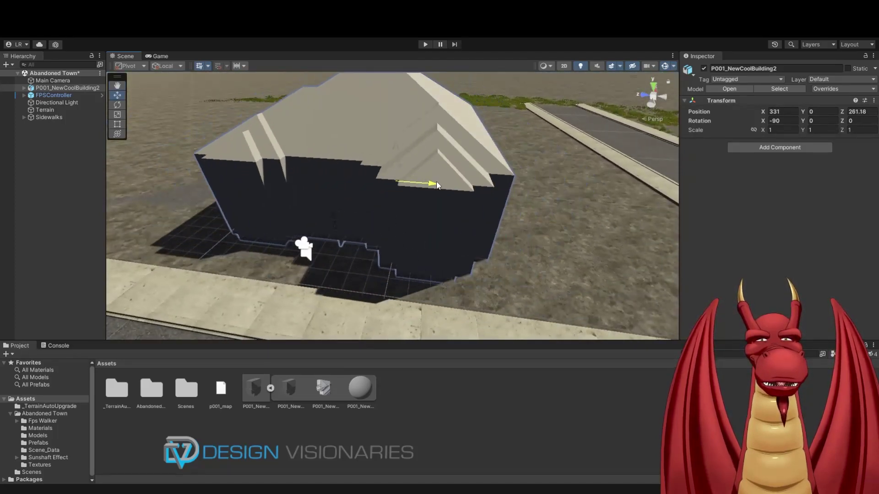
right_drag(436, 181, 355, 243)
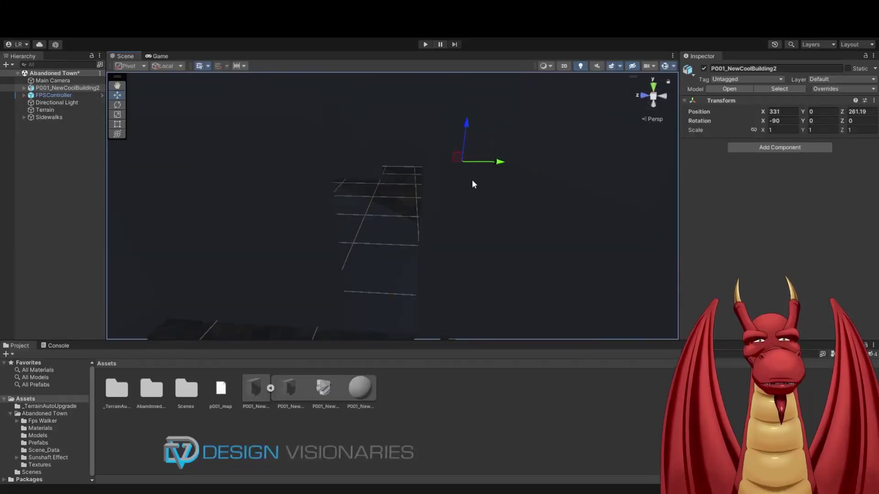
drag(468, 125, 469, 121)
right_drag(469, 121, 380, 119)
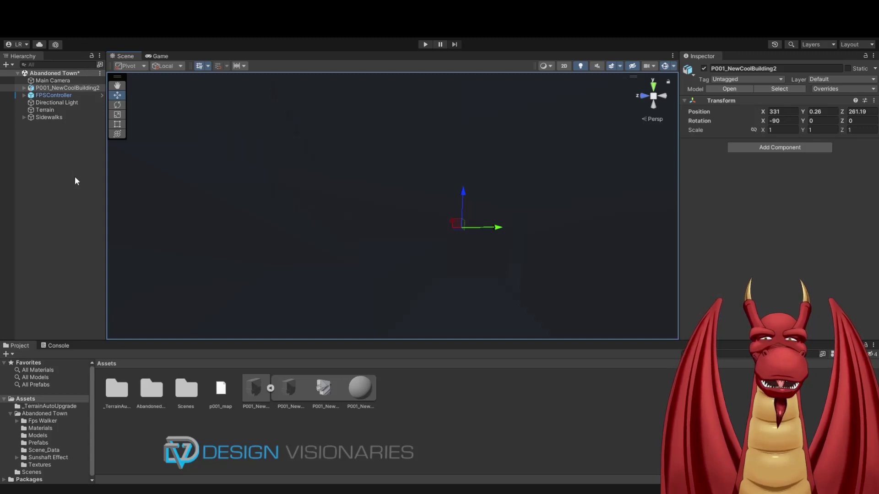
Add a point light to the scene and make it a child of P001_NewCoolBuilding2.
click(210, 104)
click(21, 132)
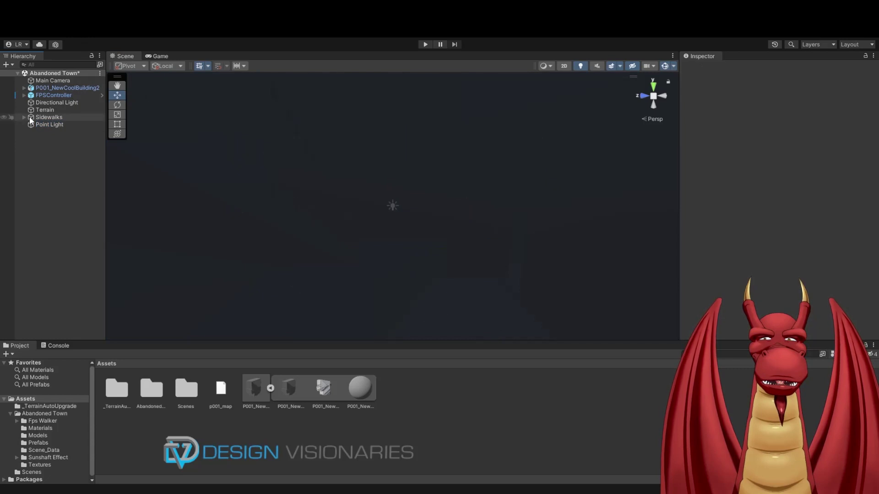
drag(47, 126, 61, 86)
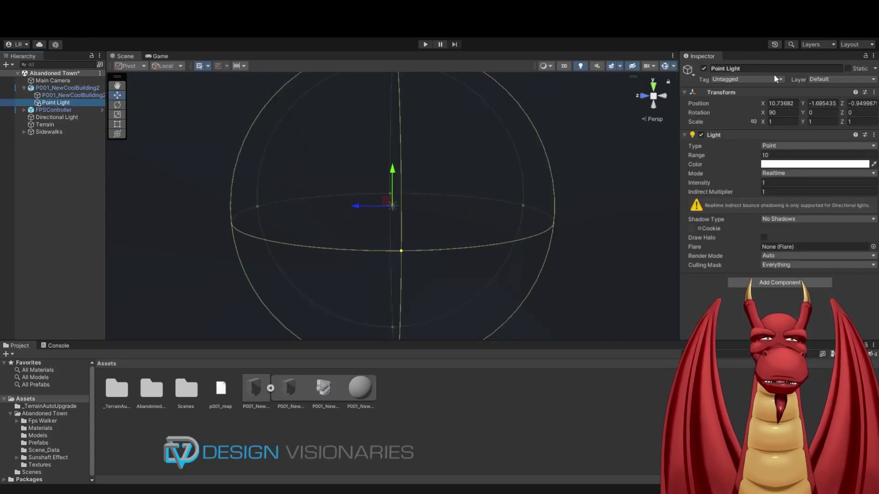
Set the point light's local position to 0 on X, Y and Z.
click(782, 104)
text(0)
key(Tab)
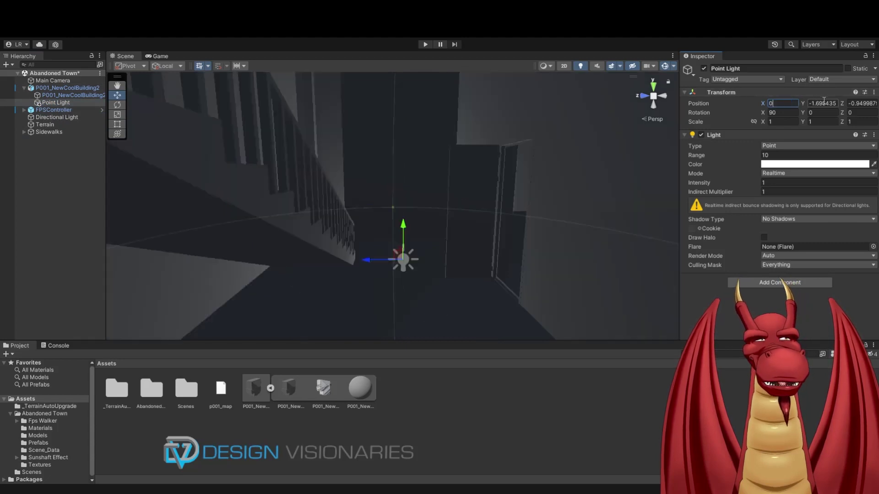
text(0)
click(860, 105)
text(0)
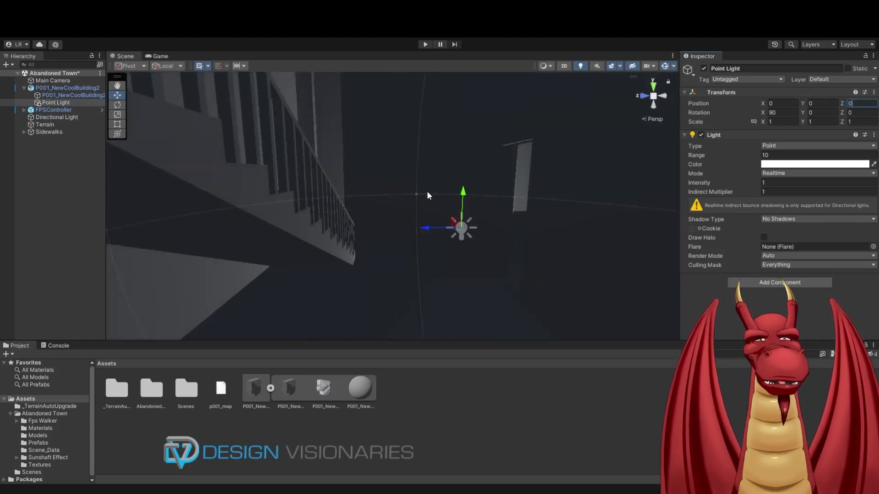
Move the point light into the hallway beside the staircase, to about X -3.793, Y -2.06, Z 1.64.
drag(464, 190, 479, 133)
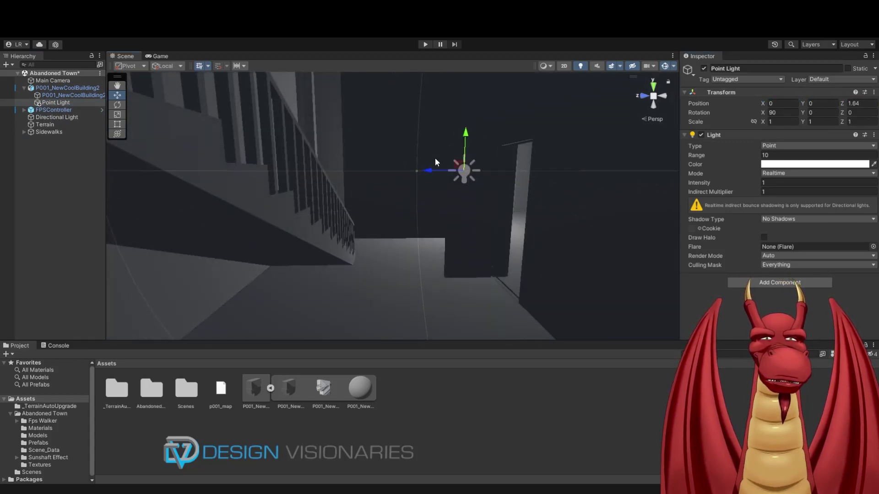
drag(430, 174, 356, 178)
right_drag(356, 177, 393, 207)
right_drag(528, 170, 443, 166)
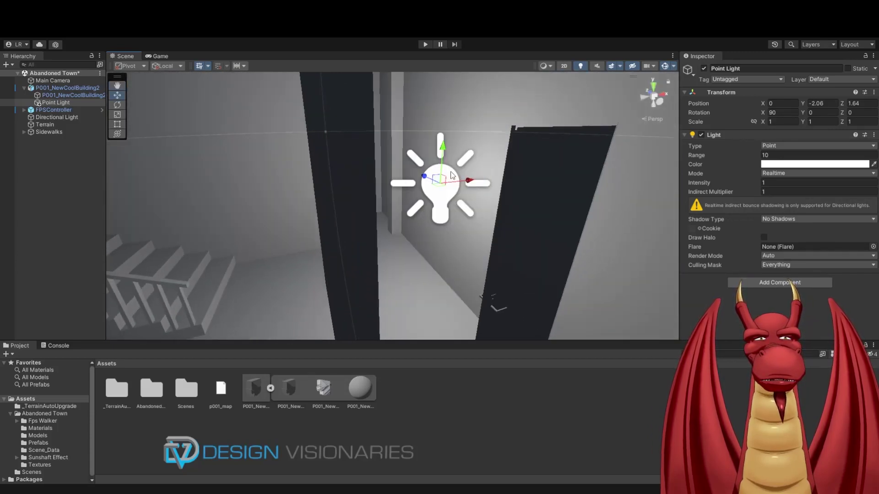
drag(471, 182, 198, 205)
right_drag(293, 228, 449, 227)
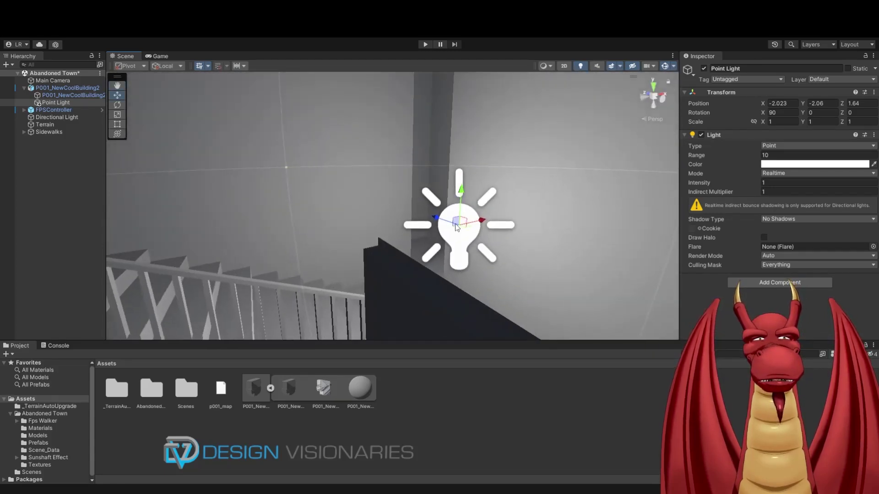
drag(482, 220, 222, 280)
right_drag(369, 215, 522, 207)
Set the point light's mode to Mixed and its shadow type to Soft Shadows.
click(781, 173)
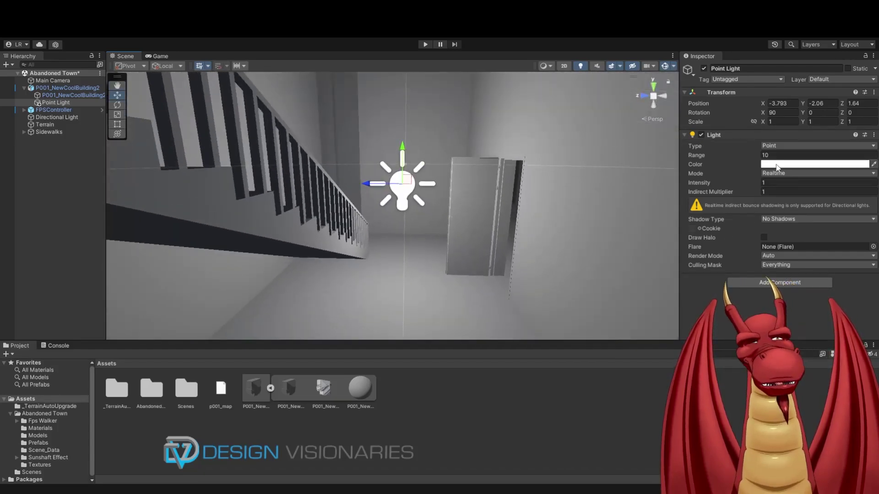
click(778, 191)
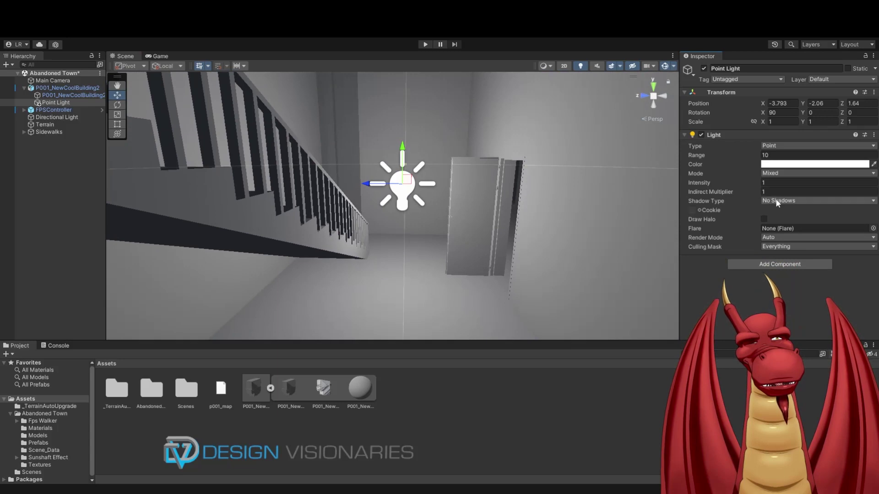
click(781, 230)
Raise the point light in the hallway to about Y -1.985, Z 2.385.
right_drag(524, 191, 506, 185)
drag(392, 196, 395, 191)
drag(435, 164, 437, 105)
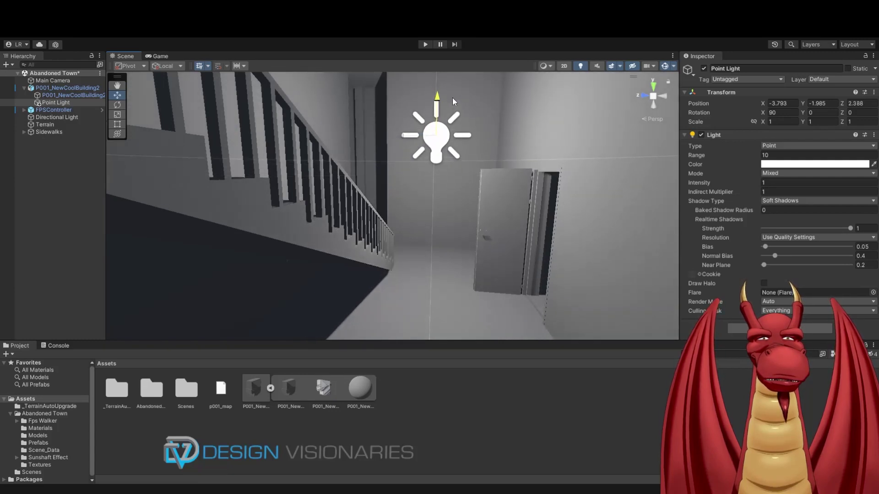
Duplicate the point light and move the copy along Y to about 0.468.
right_drag(366, 161, 306, 163)
key(q)
click(63, 103)
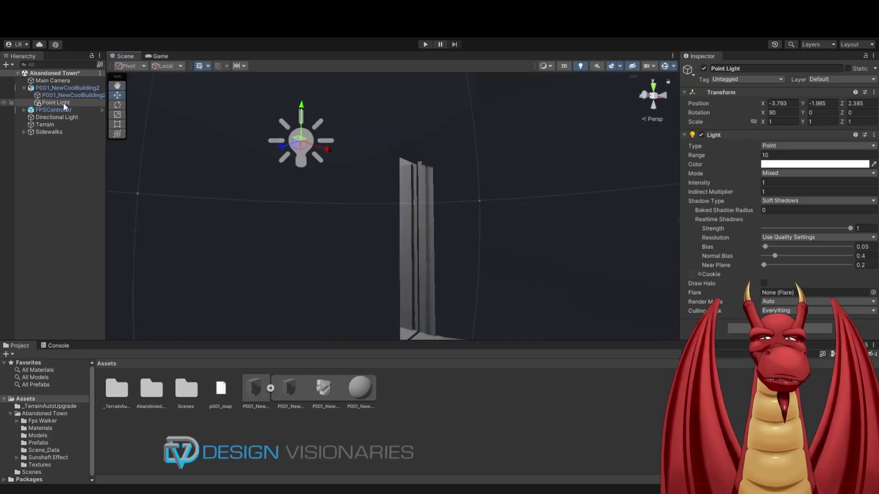
key(ctrl+d)
key(w)
drag(281, 148, 461, 153)
key(w)
right_drag(462, 155, 219, 194)
Duplicate Point Light (1) and move the copy into the adjoining room, to about X 0.794, Y 2.741.
click(67, 110)
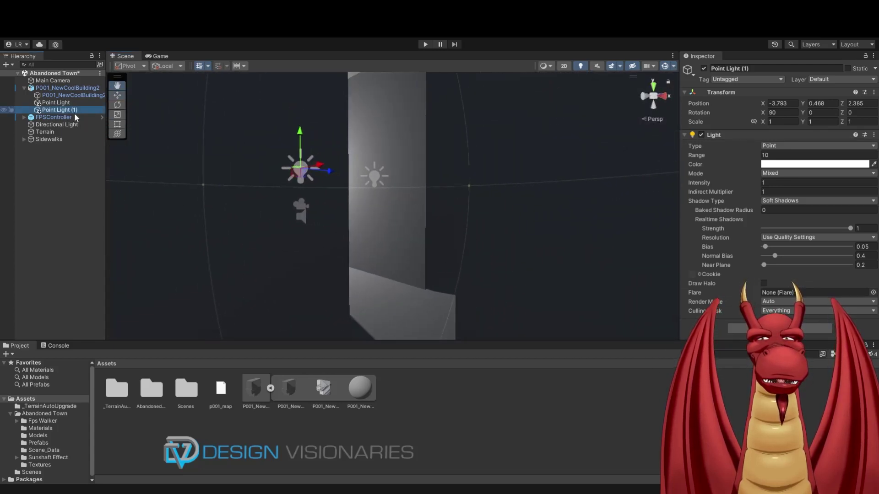
key(ctrl+d)
drag(321, 166, 289, 151)
right_drag(392, 212, 0, 174)
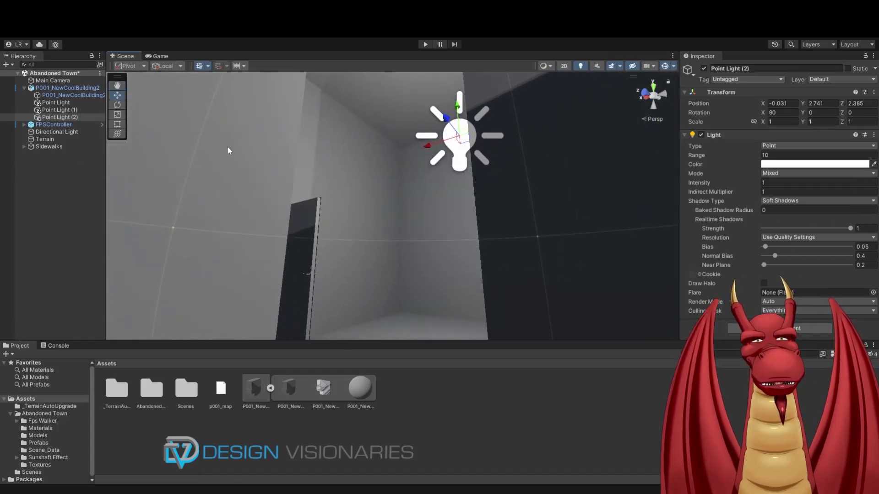
drag(430, 147, 383, 191)
right_drag(383, 191, 369, 210)
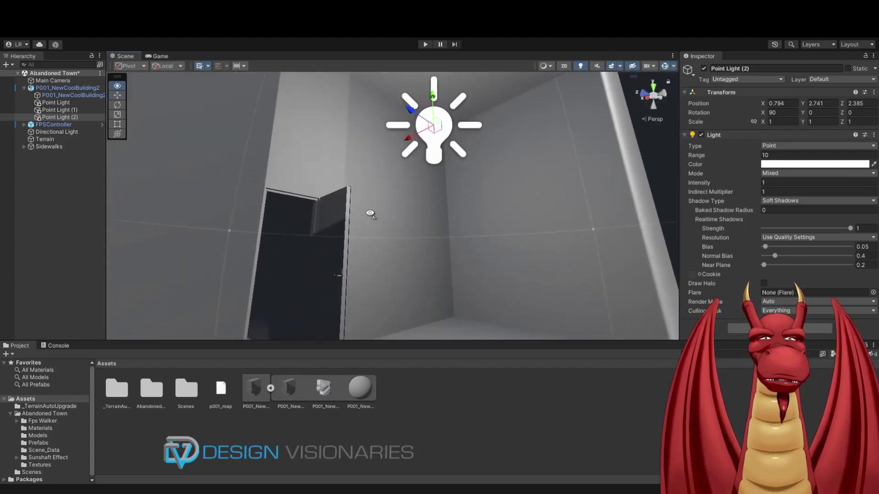
Duplicate Point Light (2), move the copy through the doorway to about X 5.15, and give it a slightly warm, pale colour.
click(61, 117)
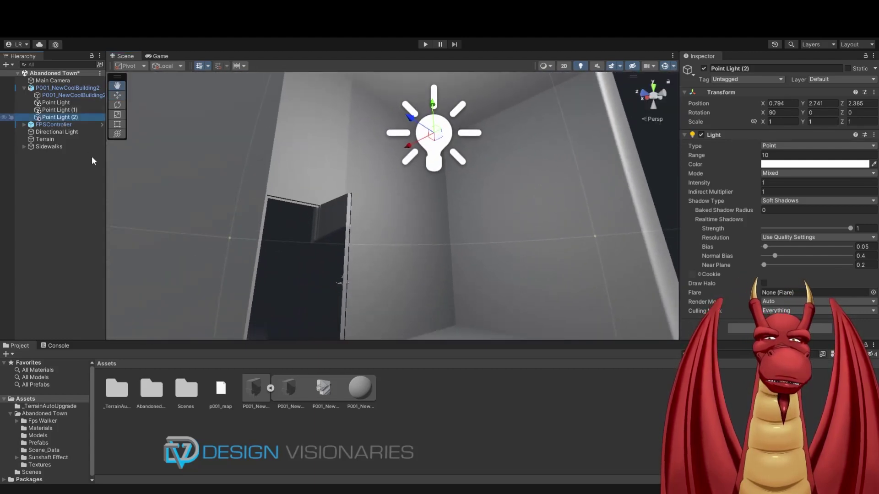
key(ctrl+d)
drag(409, 145, 274, 228)
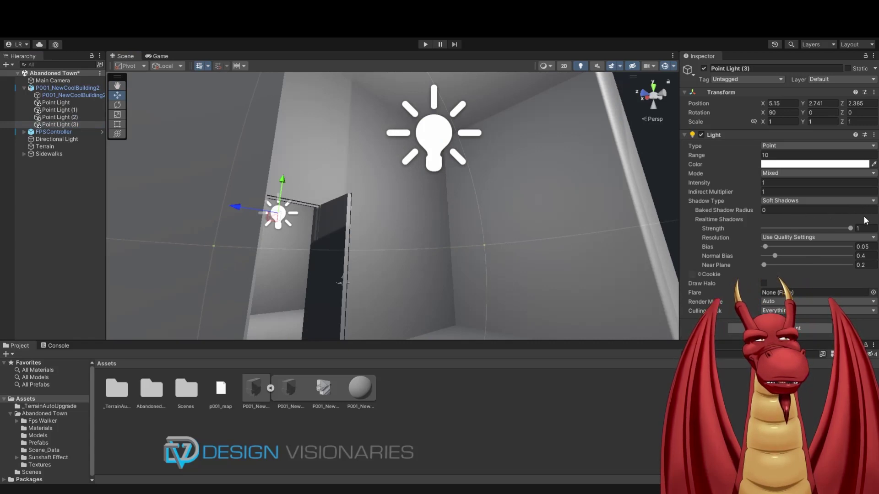
drag(809, 213, 803, 211)
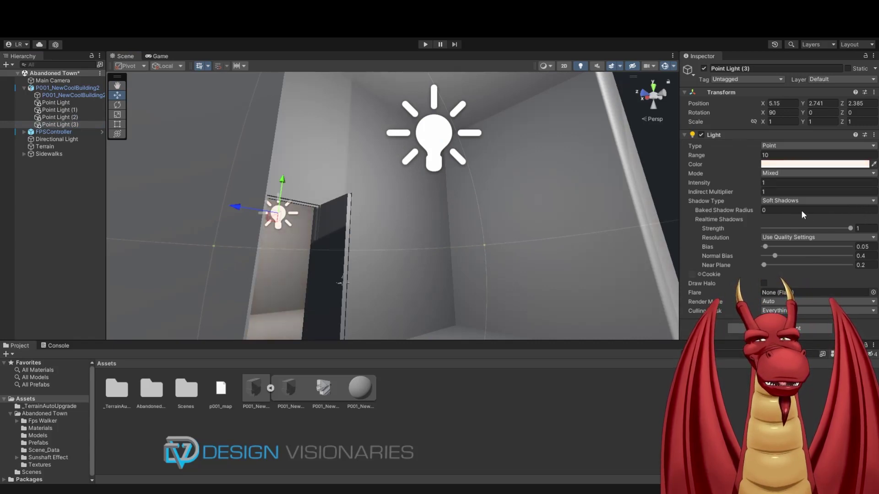
Duplicate the warm-tinted Point Light (3) and move the copy along Y into the room with the TV and sofa.
alt+drag(387, 221, 183, 143)
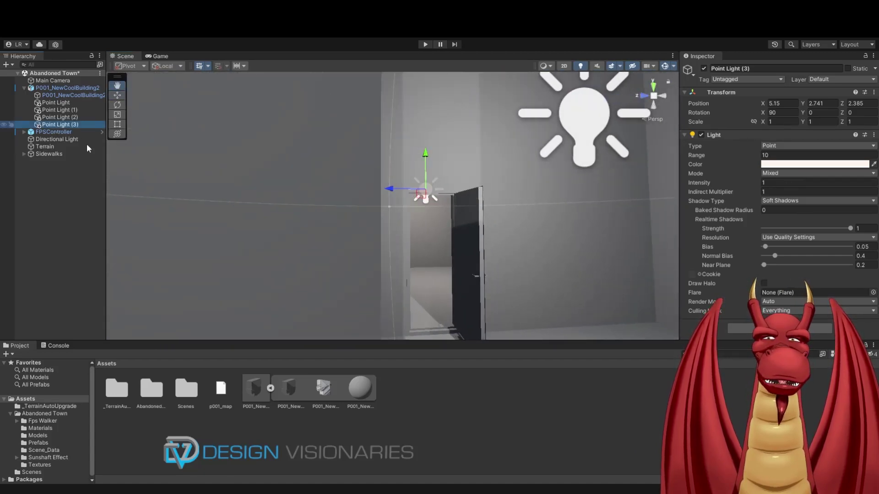
key(ctrl+d)
drag(394, 191, 216, 226)
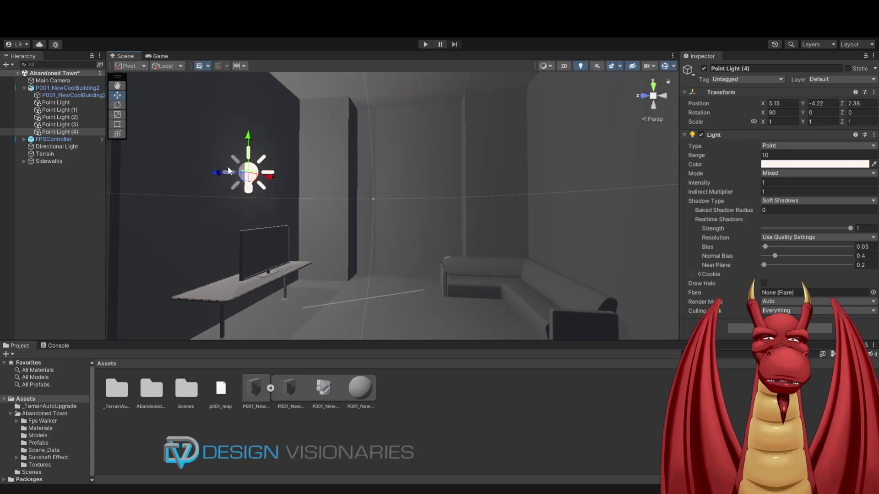
drag(219, 174, 202, 259)
drag(339, 112, 268, 160)
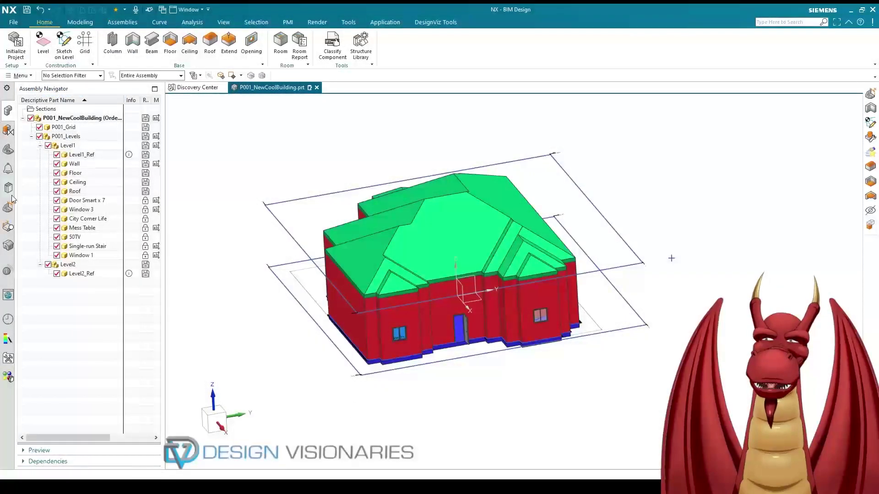
Switch to NX and browse the manufacturer folders of the CADENAS BIM Library in the Reuse Library.
click(8, 188)
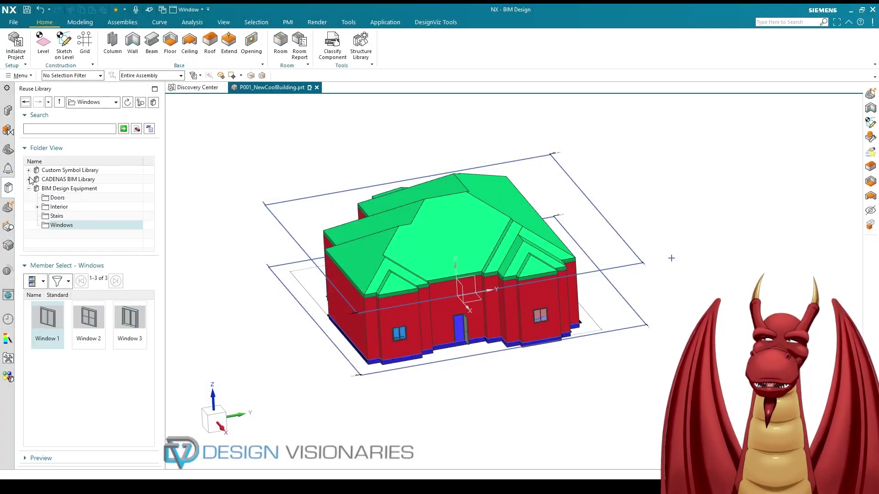
click(29, 179)
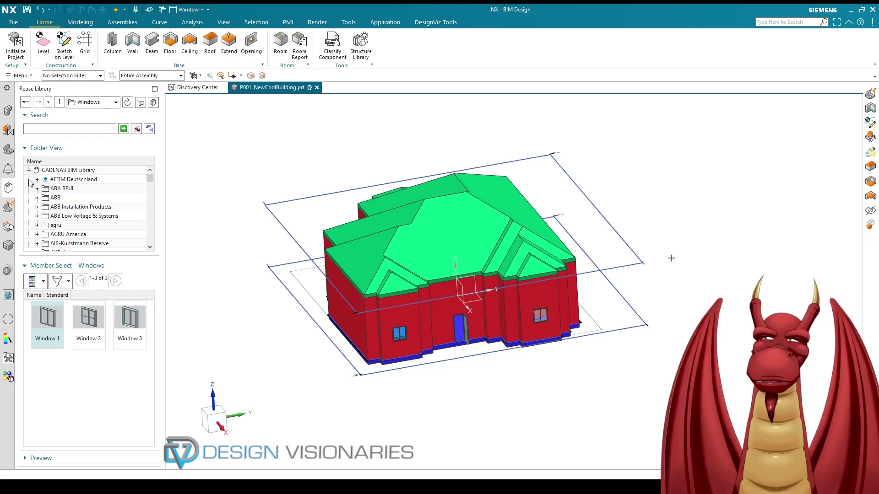
scroll(65, 193, down, 2)
scroll(103, 197, down, 3)
scroll(118, 216, up, 5)
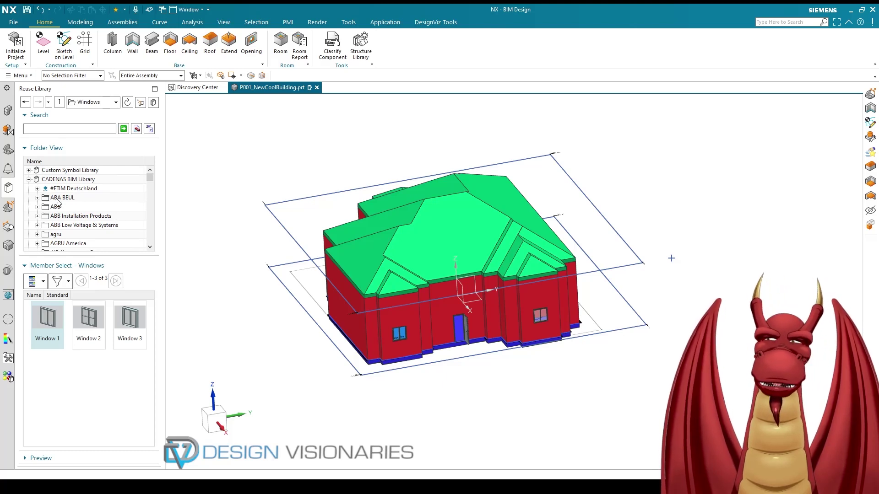
scroll(57, 202, down, 3)
scroll(69, 207, up, 2)
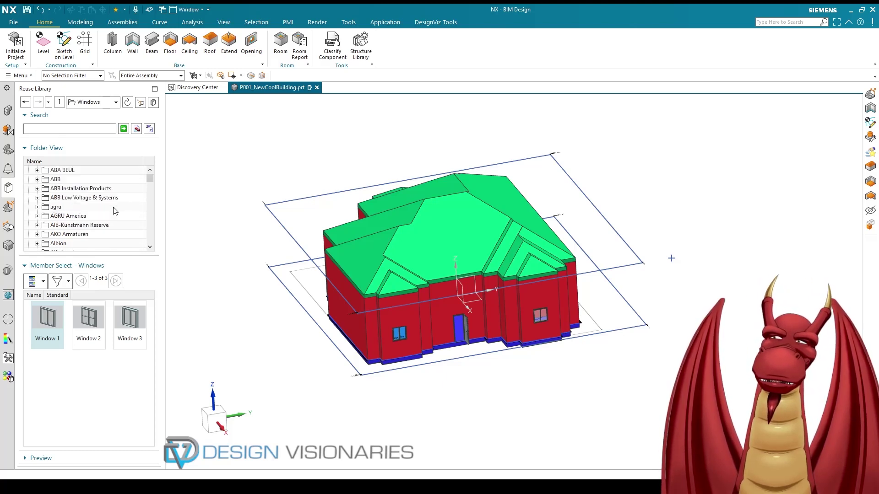
scroll(103, 208, up, 1)
scroll(91, 211, down, 5)
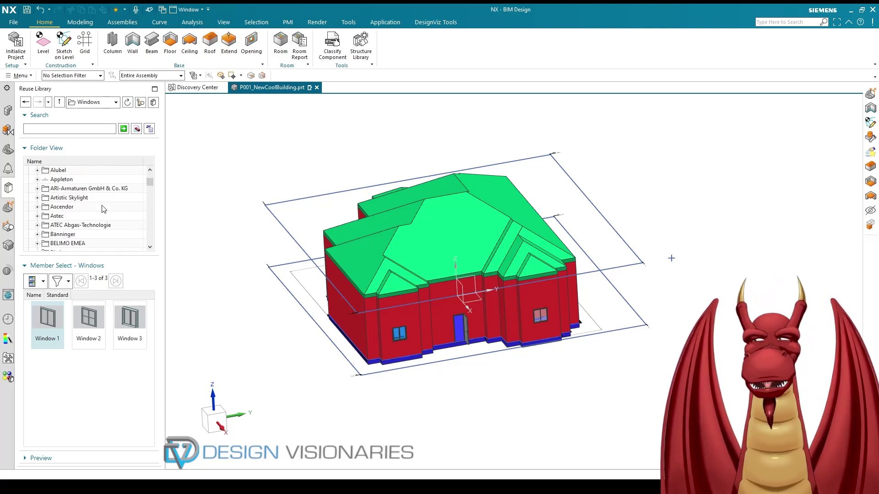
scroll(80, 213, down, 15)
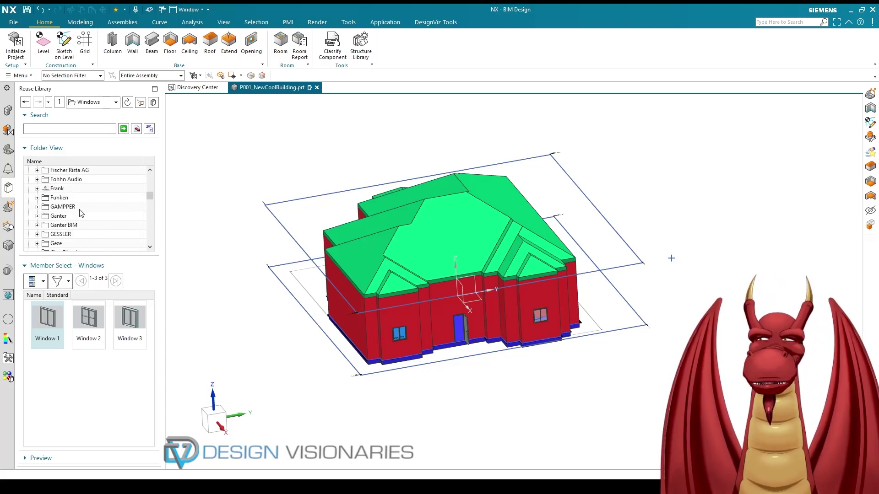
scroll(80, 213, down, 8)
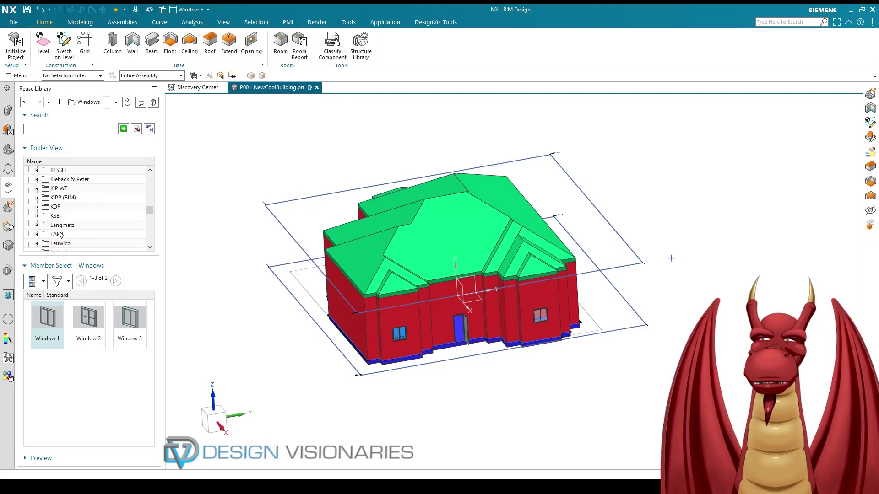
scroll(60, 234, down, 1)
scroll(69, 211, up, 8)
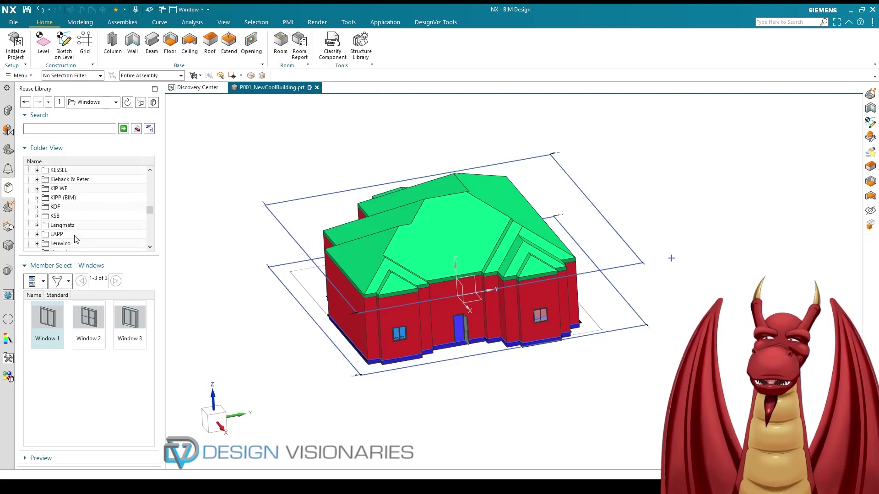
scroll(107, 197, up, 3)
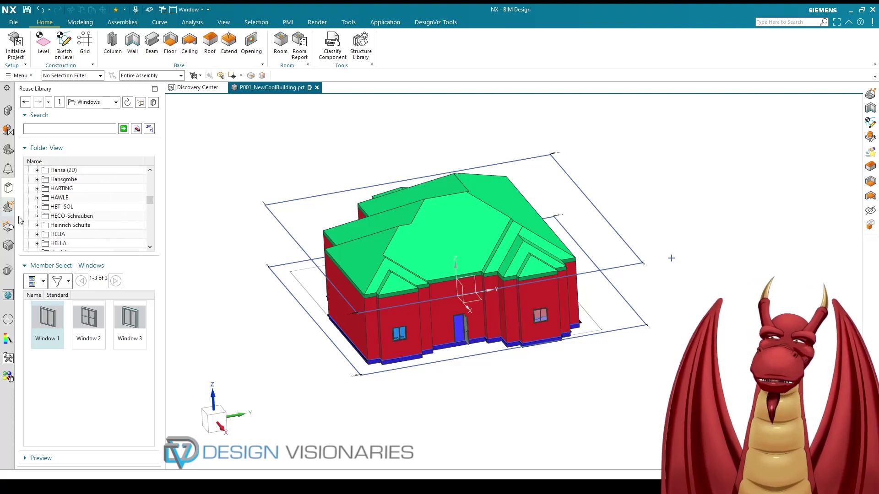
Look further through the manufacturer folders between Hansa and KAUFEL in the Reuse Library.
scroll(87, 187, down, 8)
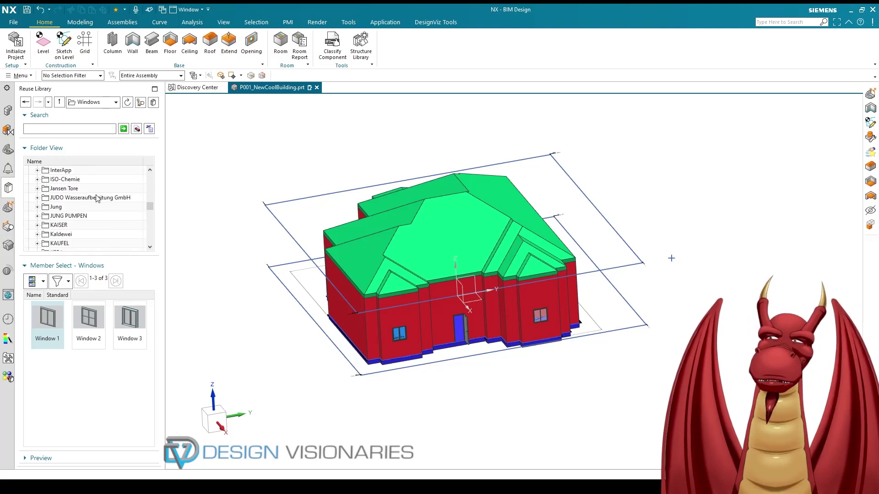
scroll(87, 219, up, 3)
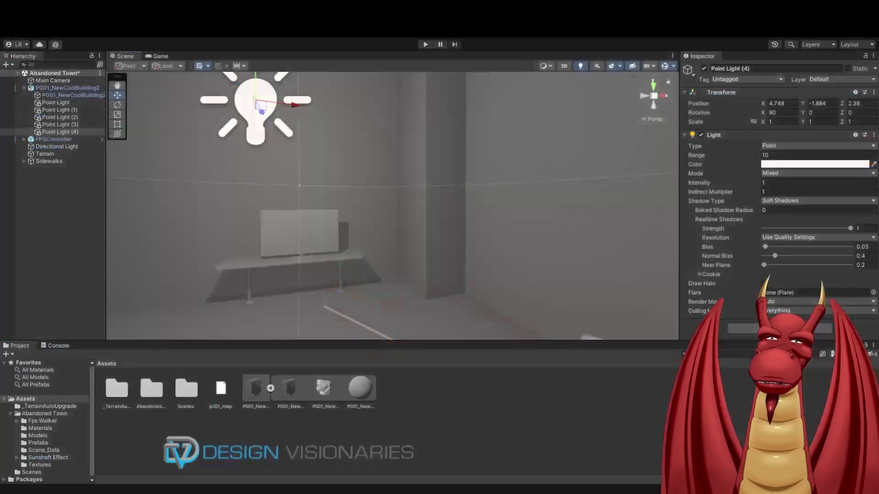
Switch to Unity and look around the room with the TV and sofa to check its lighting.
key(s)
right_drag(463, 172, 438, 243)
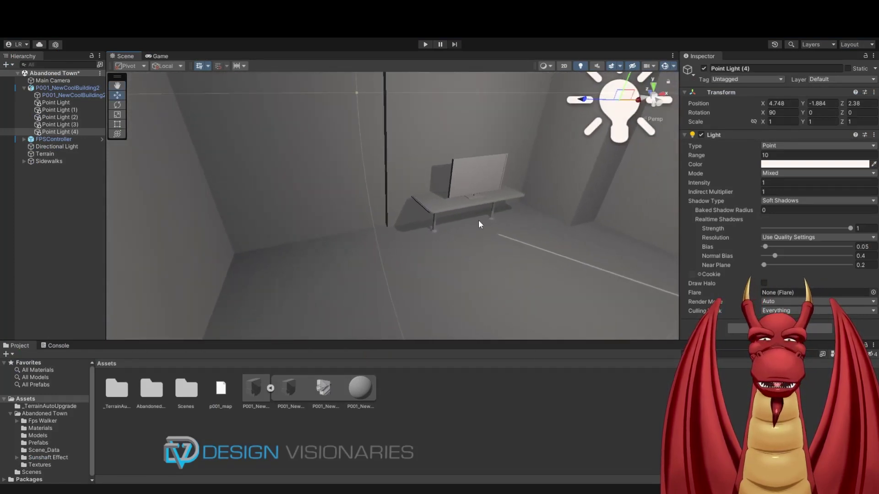
right_drag(544, 240, 710, 172)
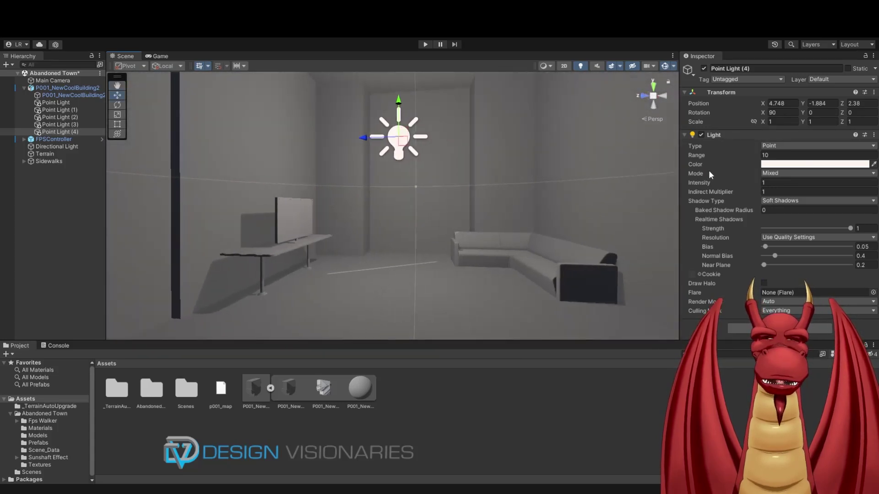
Examine the Mesh Renderer and material settings of the building's child mesh, then view the interior hallway.
click(71, 95)
scroll(748, 184, down, 1)
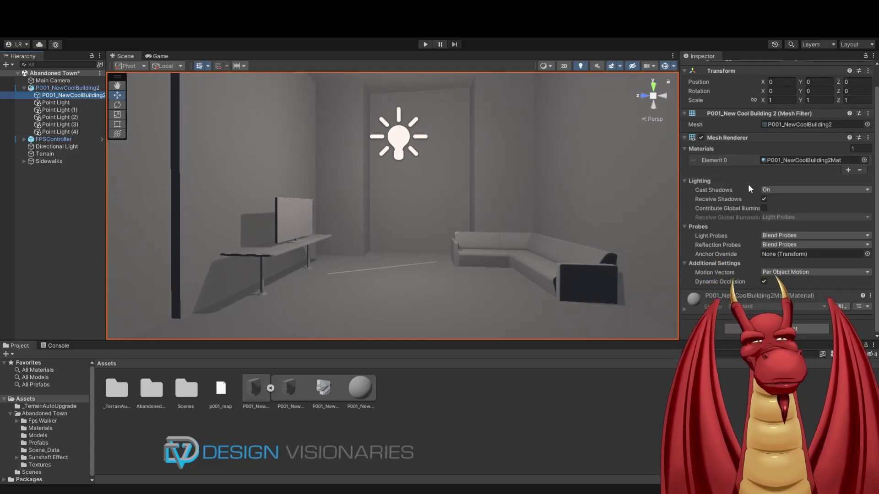
scroll(748, 184, up, 1)
scroll(797, 161, down, 1)
click(770, 159)
right_drag(442, 216, 465, 194)
right_drag(254, 173, 874, 196)
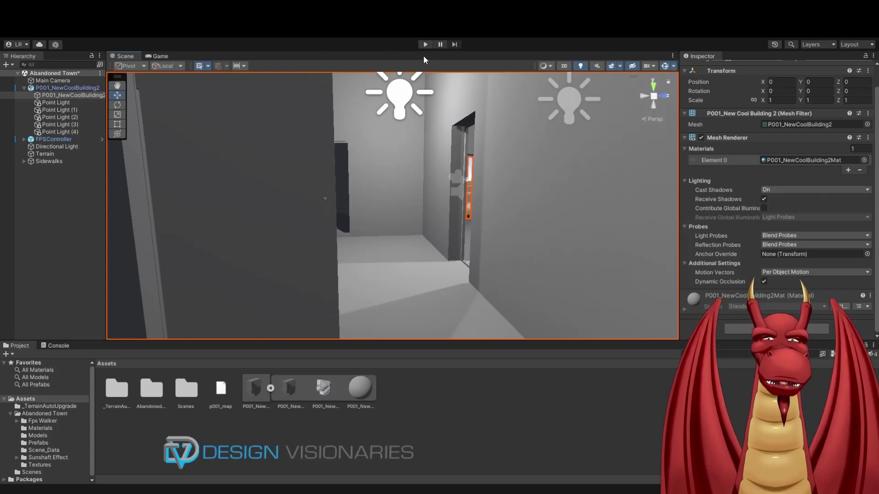
Enable Generate Colliders in the P001_NewCoolBuilding2 model's import settings and apply the change.
click(327, 398)
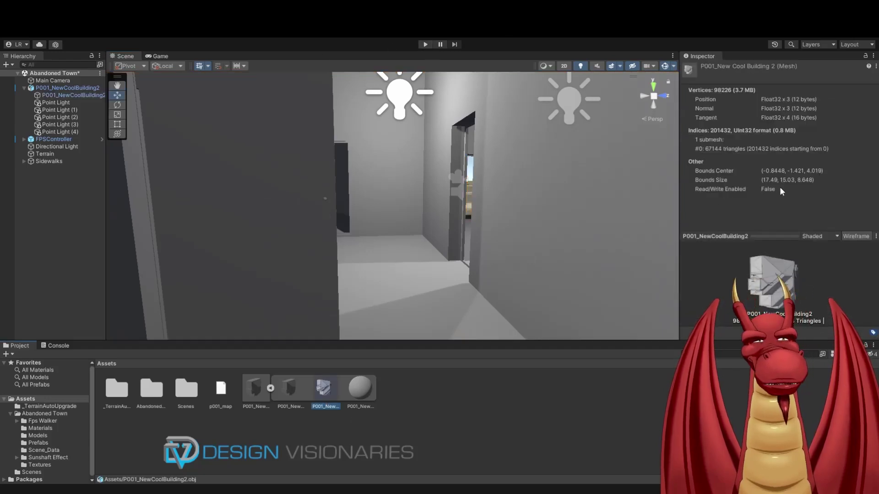
right_drag(487, 227, 73, 188)
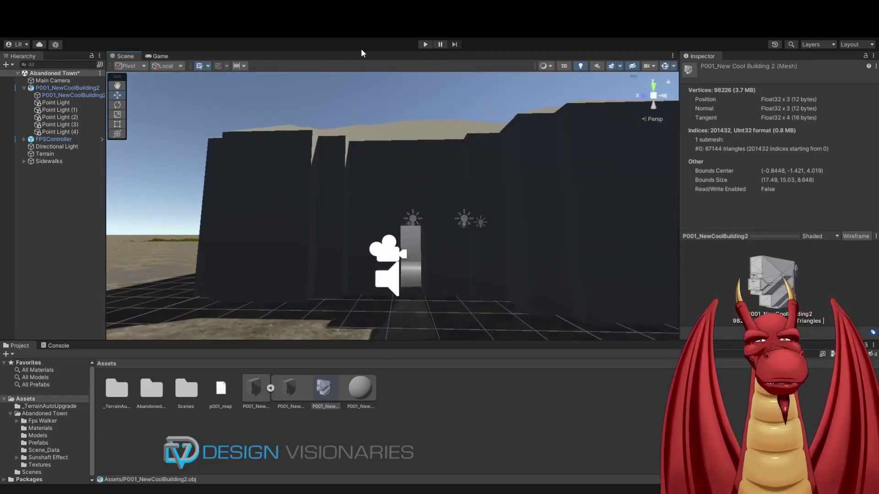
click(249, 389)
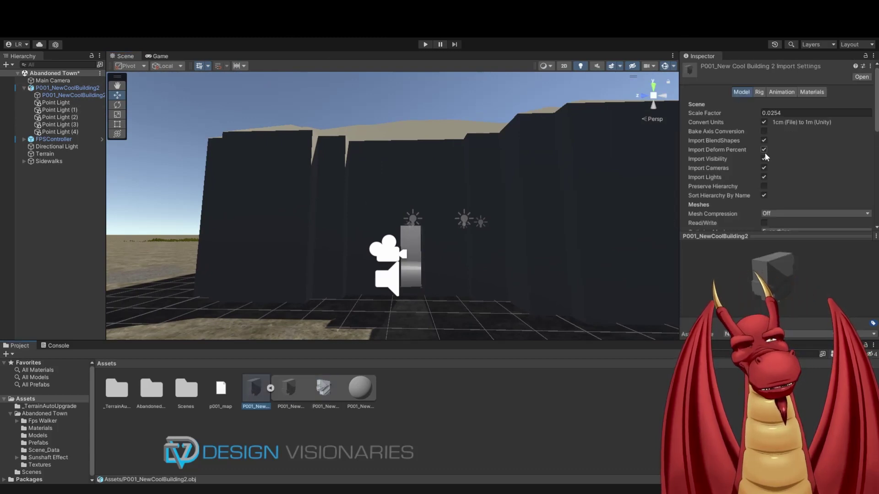
scroll(759, 171, down, 2)
scroll(748, 179, down, 1)
scroll(749, 171, down, 1)
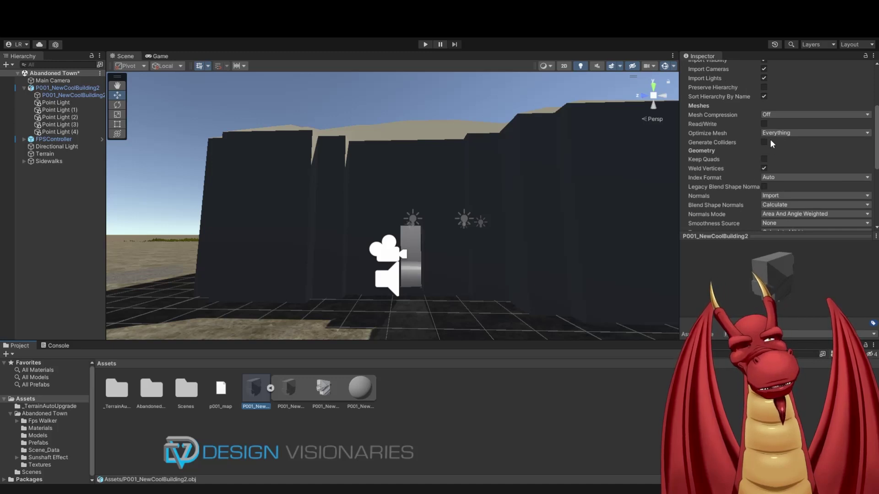
click(764, 142)
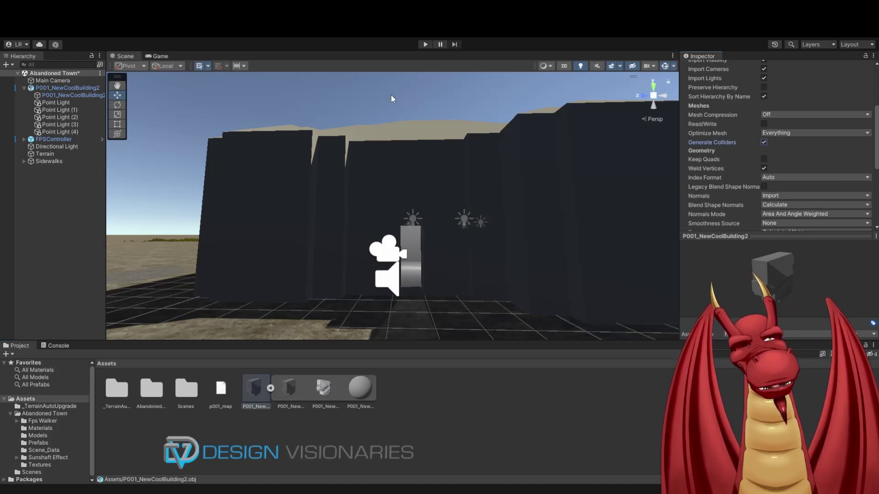
scroll(778, 147, down, 4)
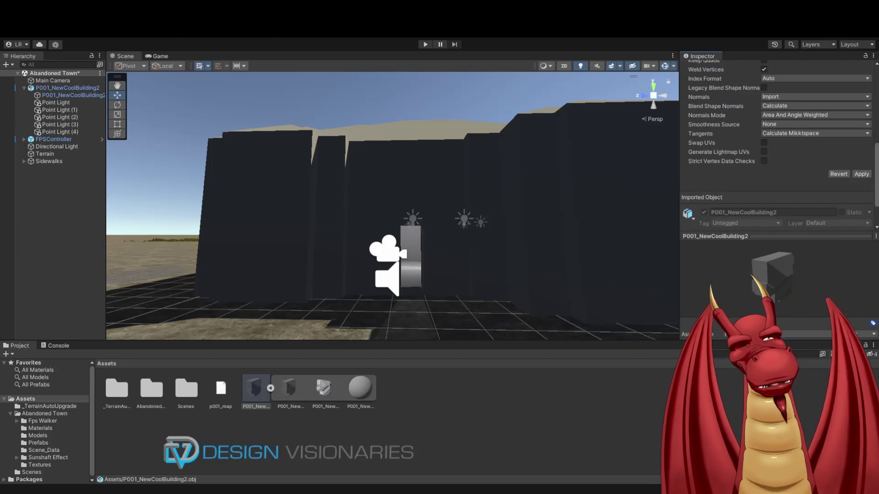
click(862, 174)
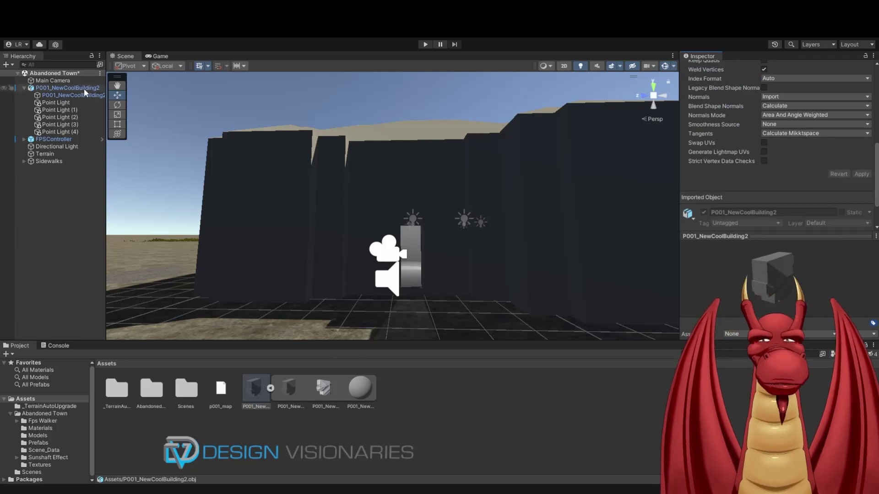
Check the Mesh Collider on the building's child mesh and try its Convex option, leaving it off.
click(78, 96)
scroll(760, 235, down, 3)
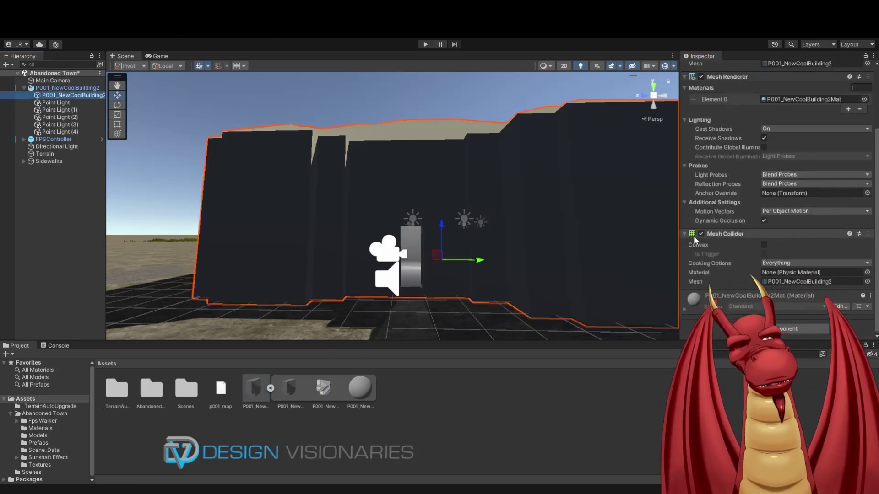
click(763, 244)
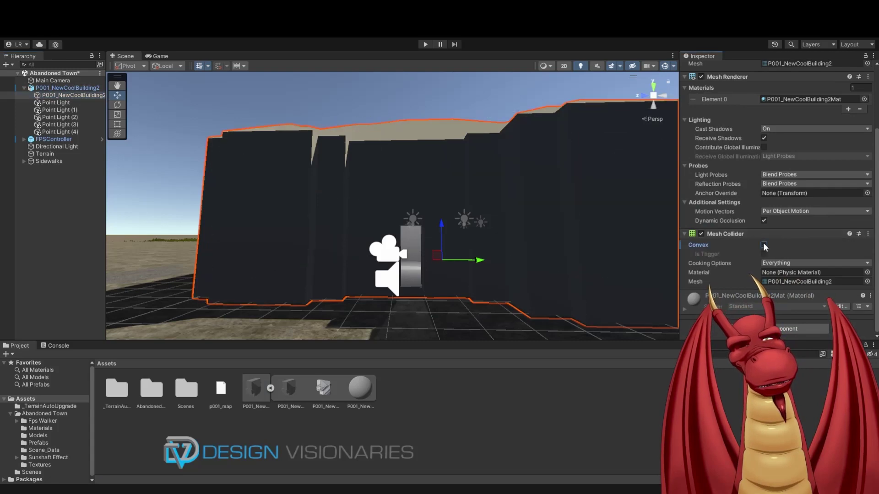
click(764, 244)
right_drag(505, 246, 578, 263)
key(w)
key(s)
click(765, 246)
right_drag(500, 214, 401, 201)
key(d)
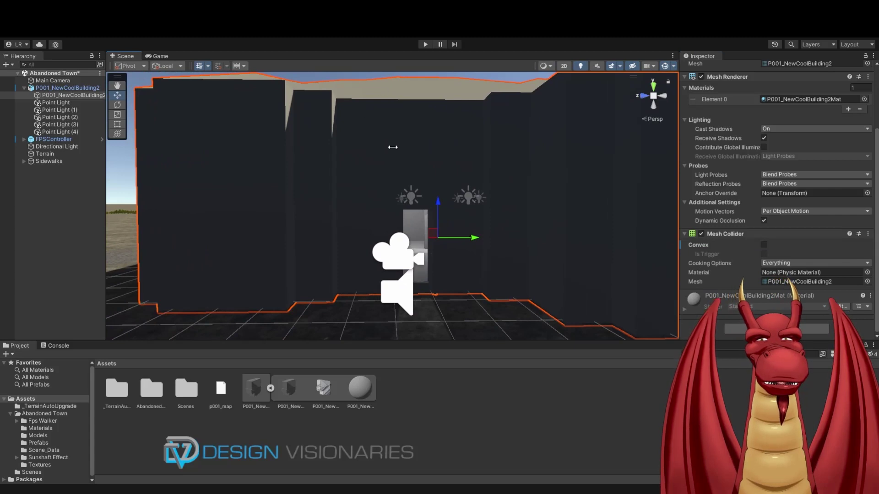
right_drag(463, 212, 490, 212)
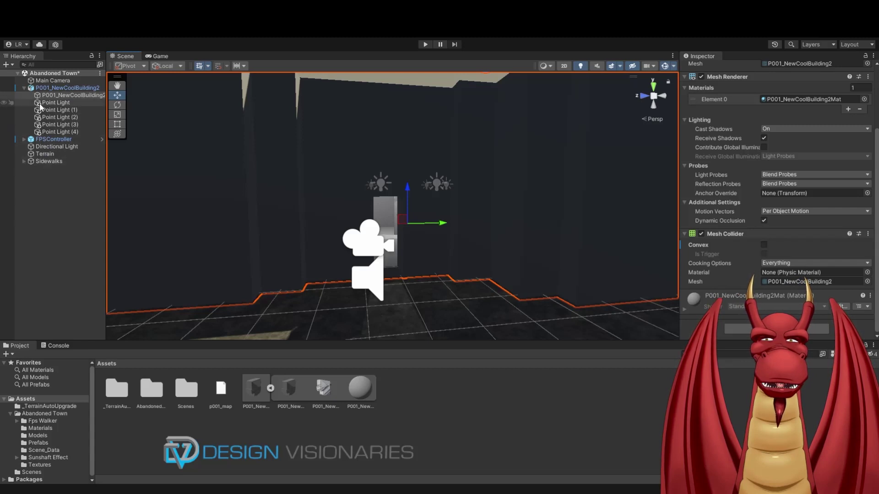
Set the Main Camera's near clipping plane to 0.01 and run the scene in play mode.
click(48, 81)
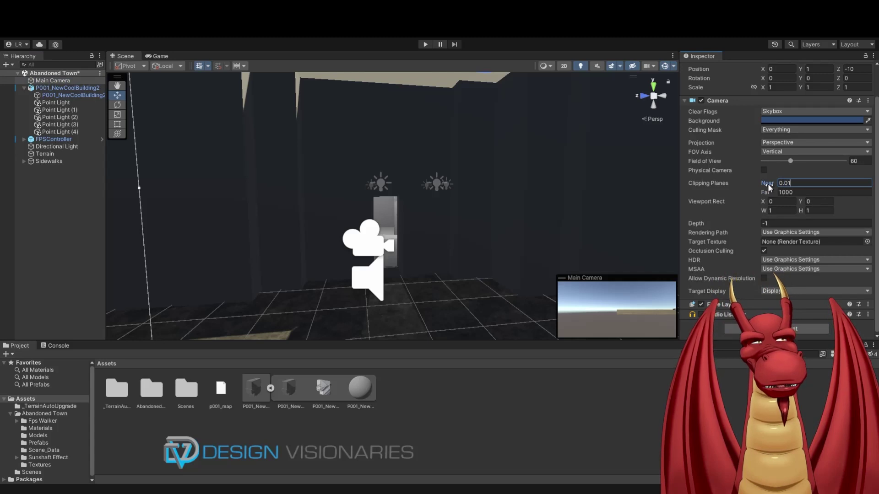
click(423, 45)
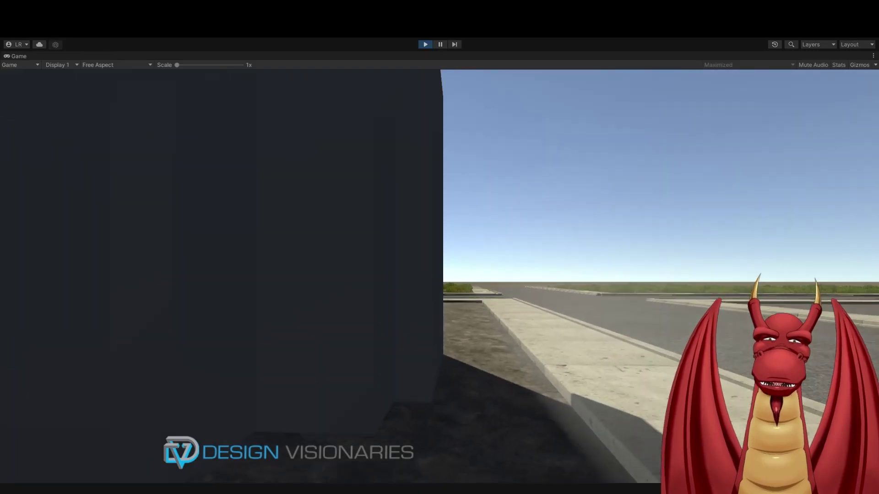
Walk through the building's front doorway and look around the entrance hall beside the staircase.
key(w)
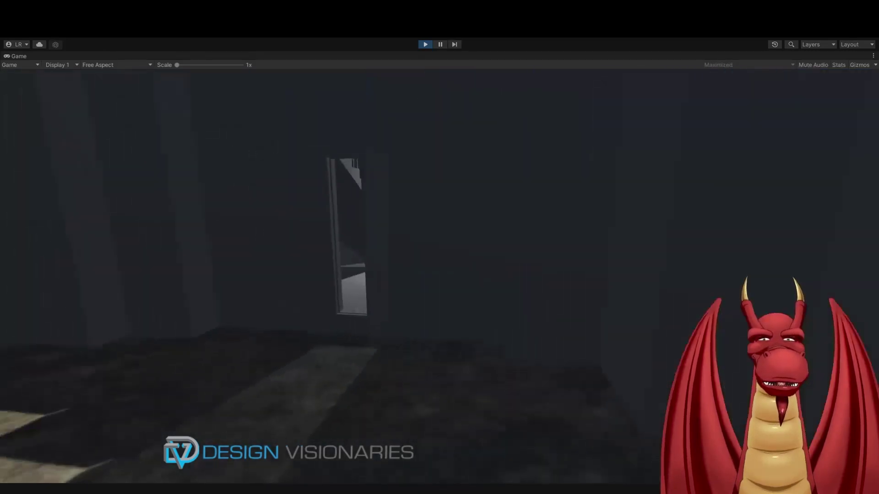
key(w)
key(w)
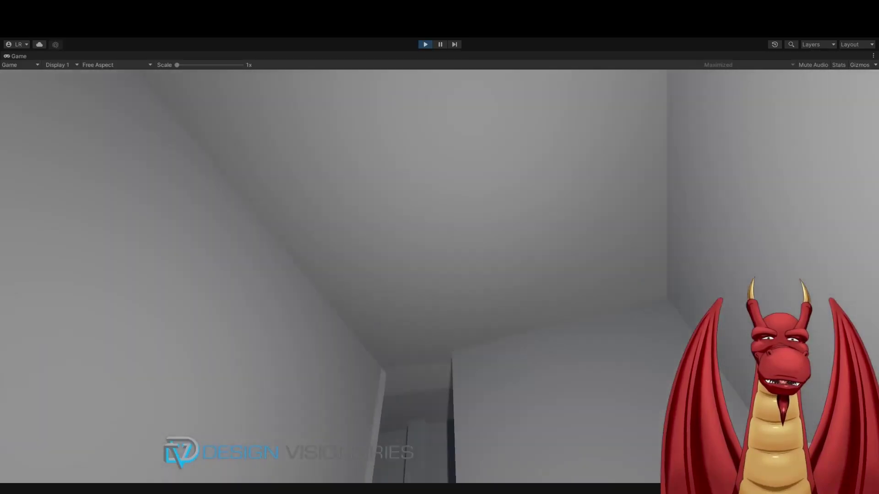
key(w)
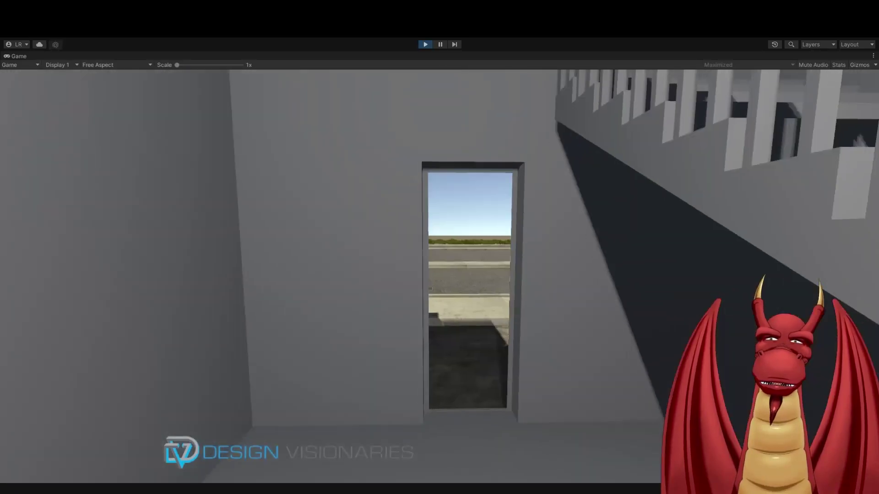
key(w)
key(w)
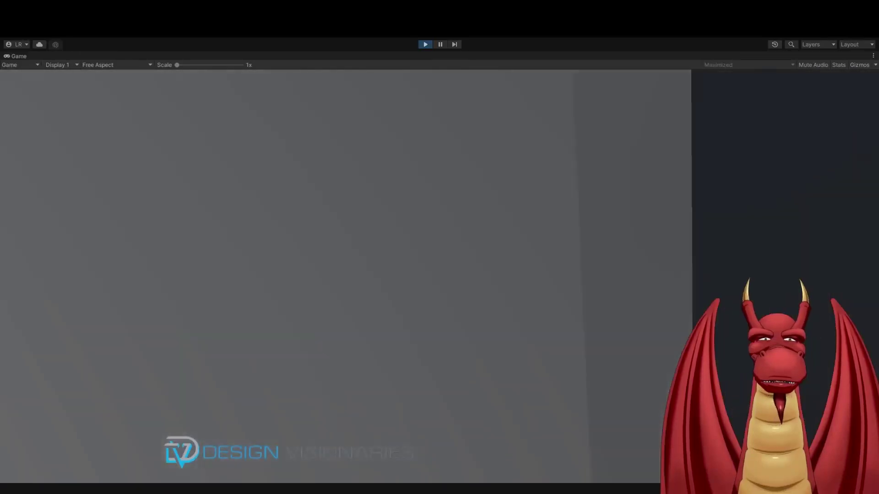
Walk through the interior doorways toward the sofa room and look into the adjoining rooms.
key(w)
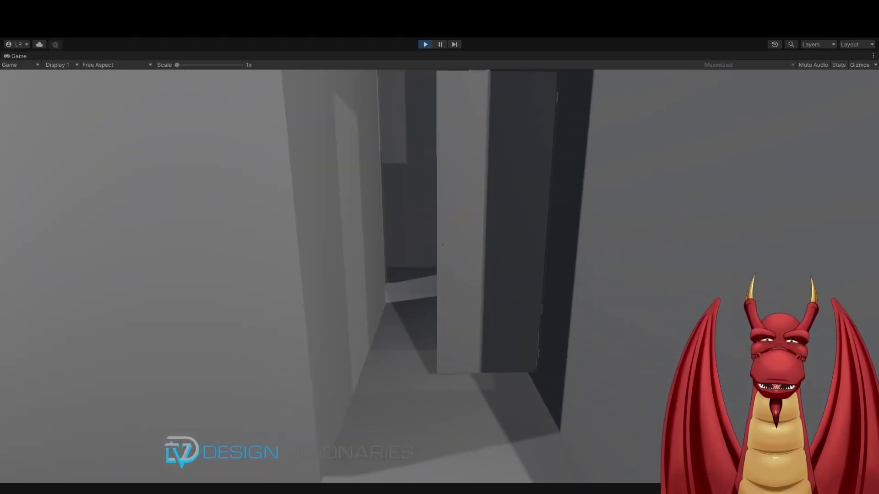
key(w)
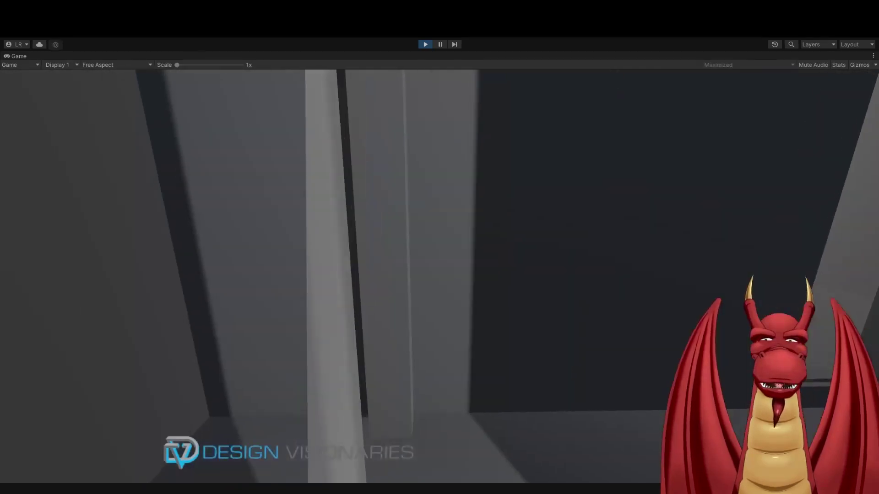
key(w)
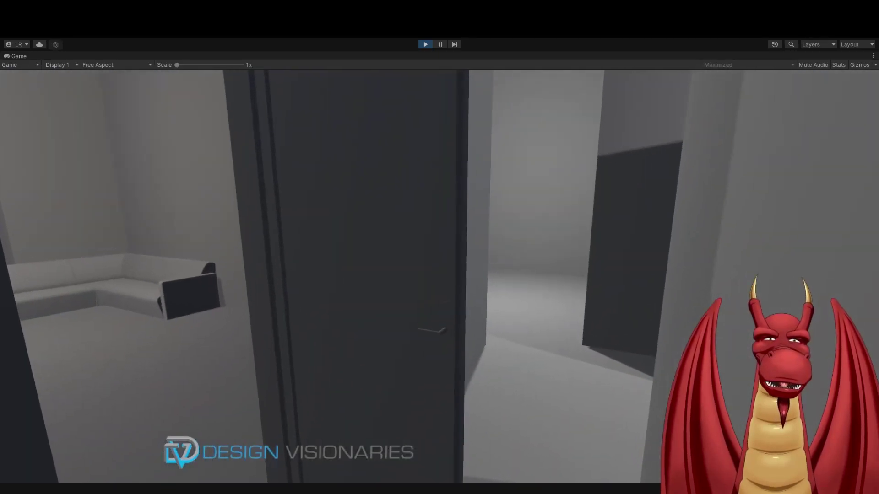
key(w)
key(w)
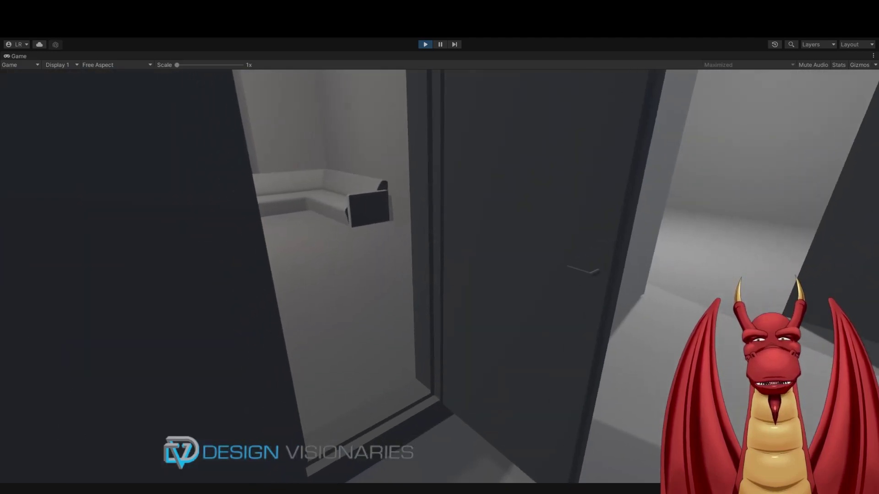
key(w)
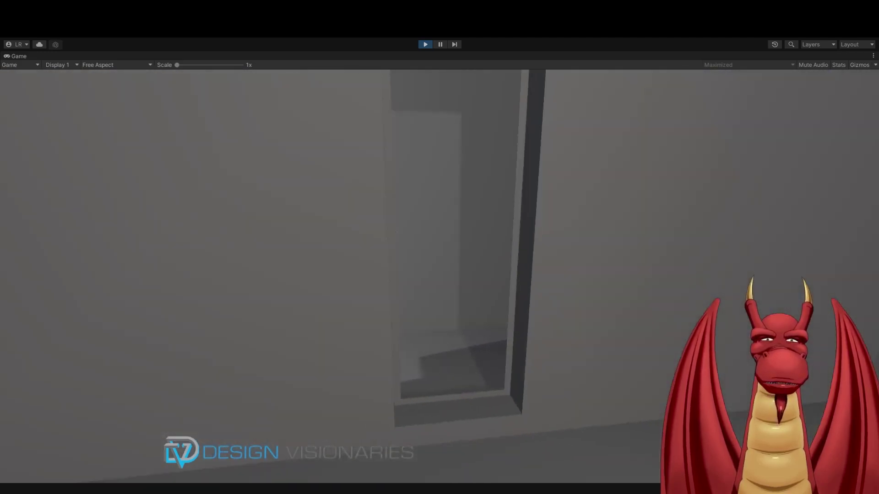
key(s)
key(w)
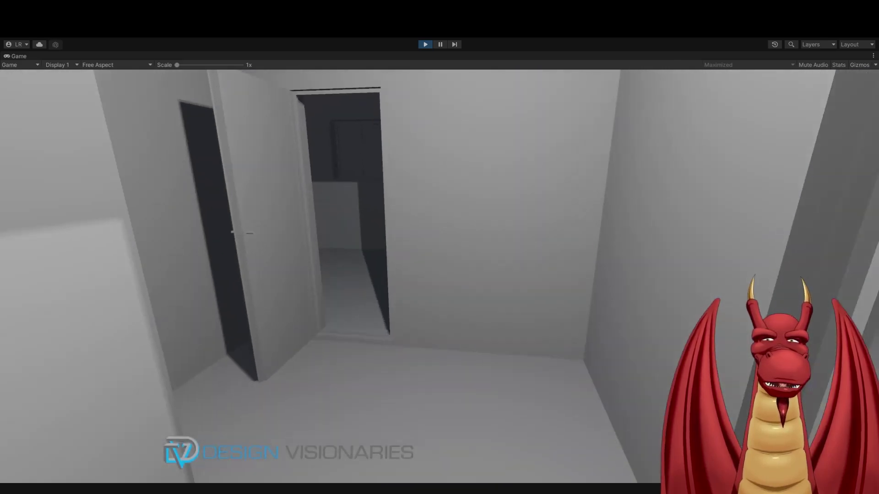
Walk back out of the building and along the road to view its exterior.
key(w)
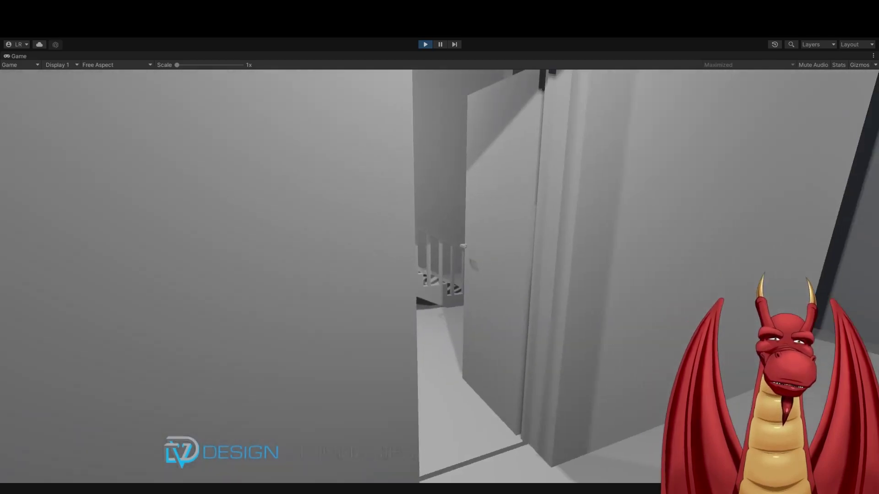
key(w)
key(w)
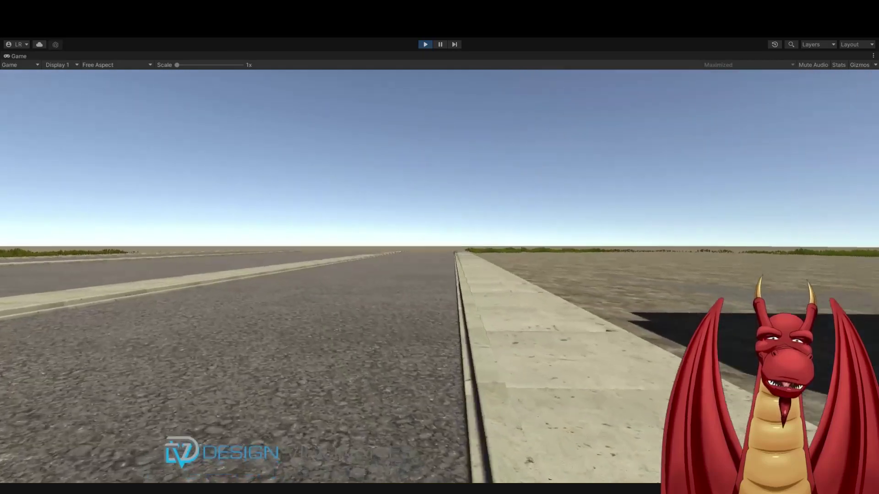
key(w)
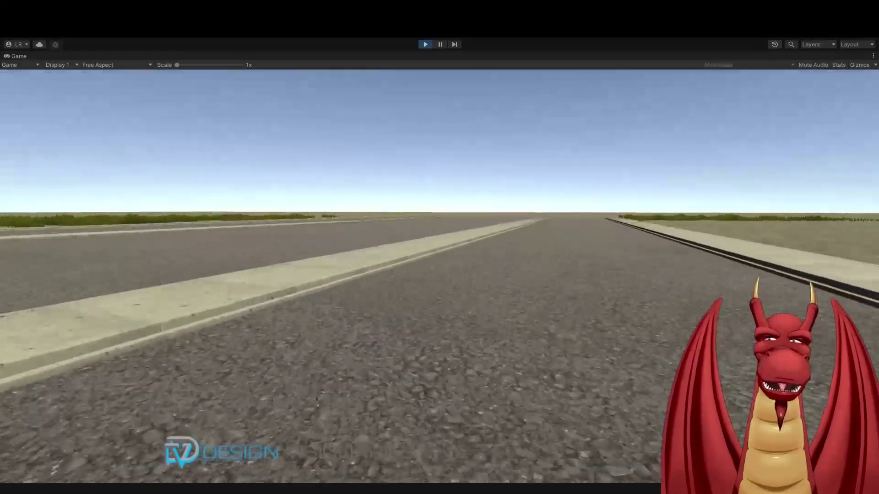
key(w)
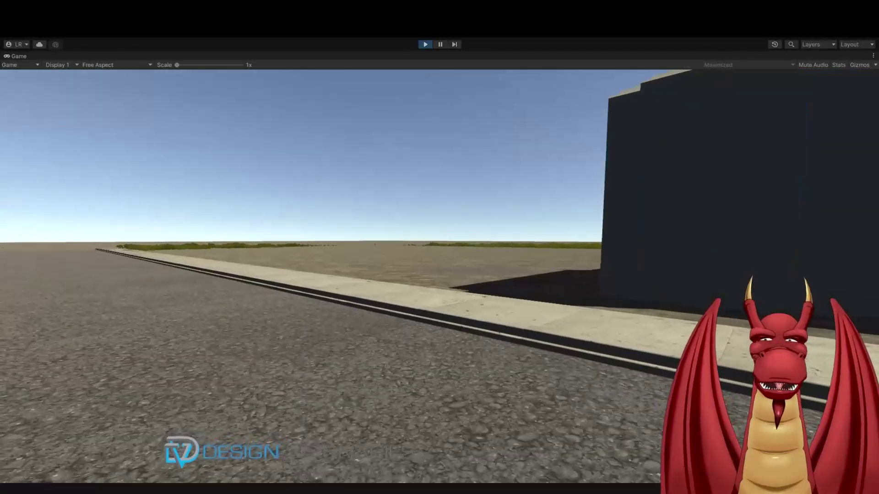
key(w)
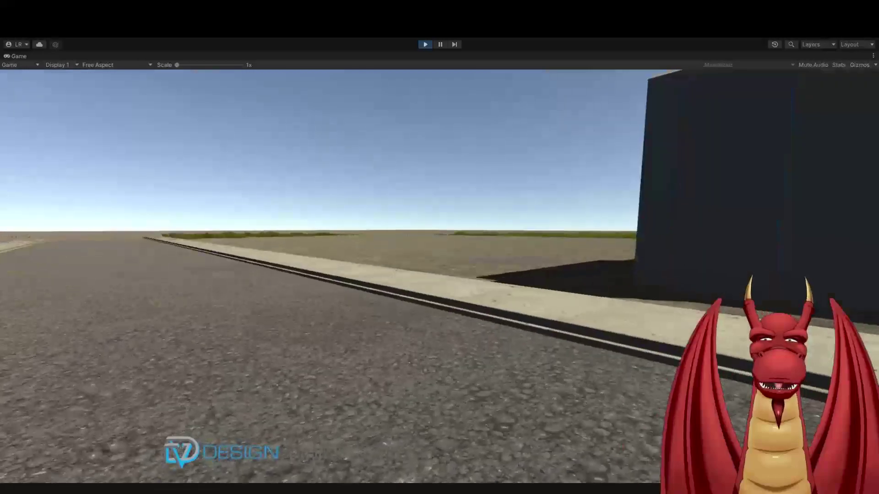
key(w)
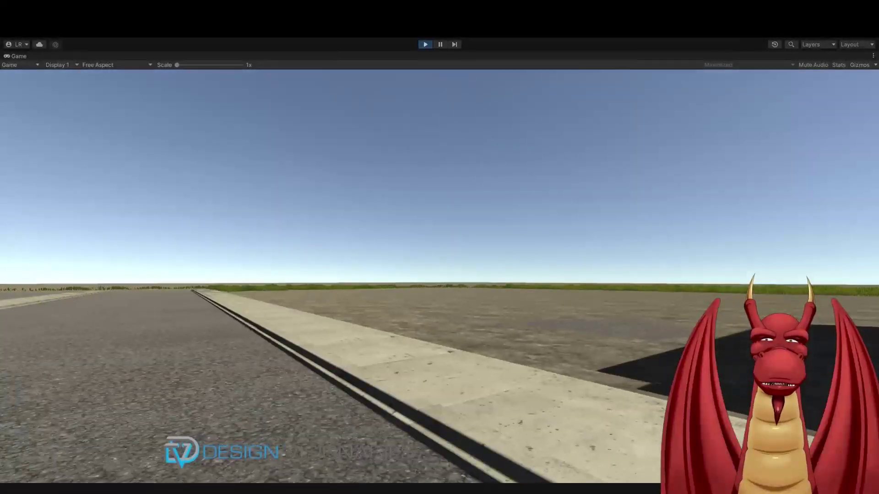
Walk along the road beside the building and return to face its open front doorway.
key(w)
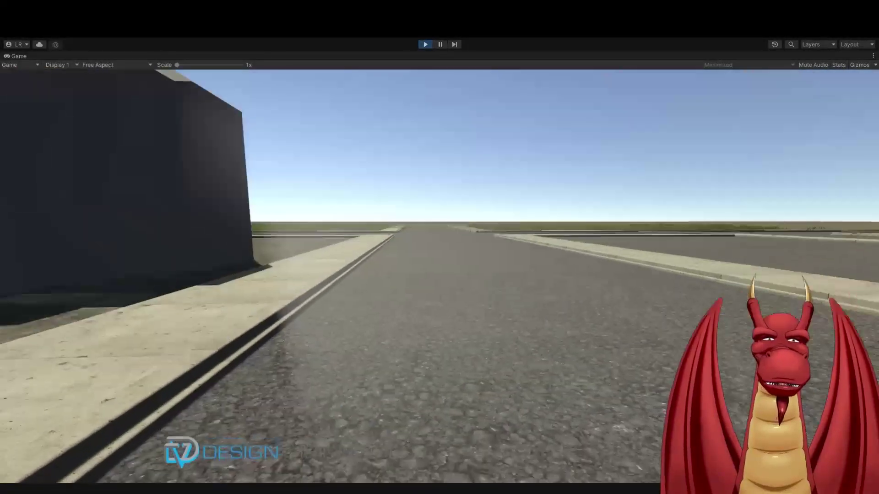
key(w)
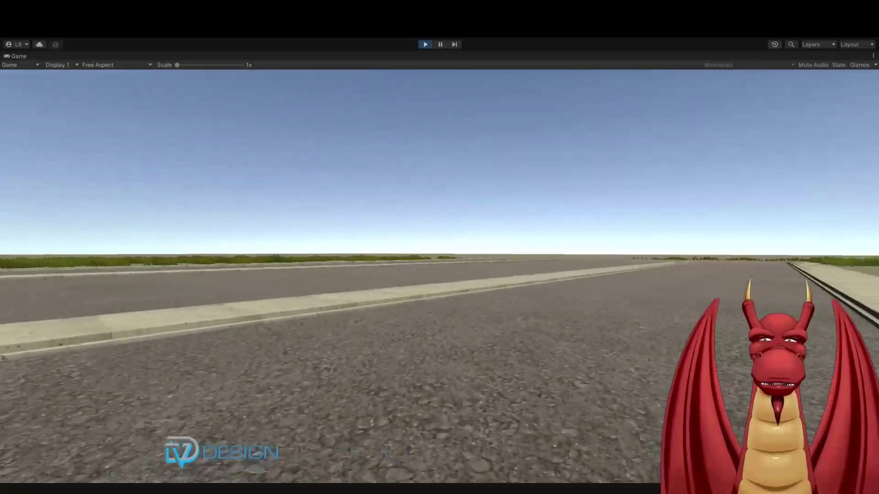
key(w)
key(w)
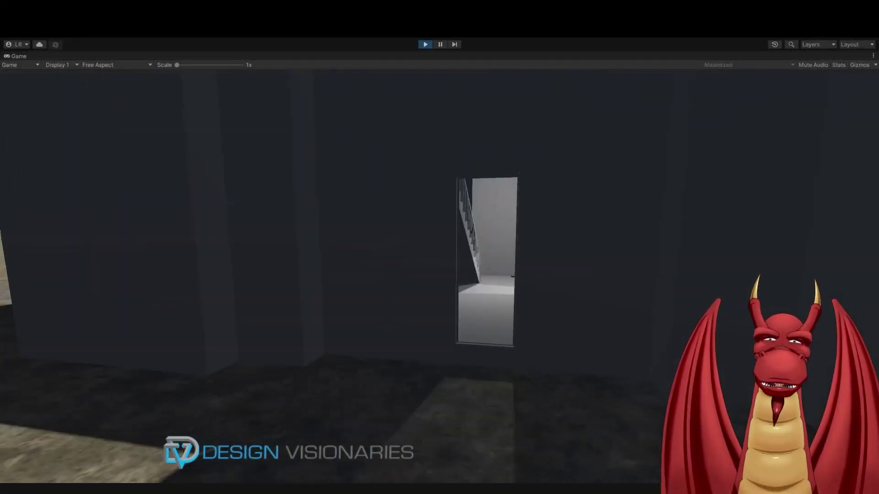
Walk around the building's outer corners along the sidewalk and road, looking over its exterior walls and the surrounding streets.
key(w)
key(w)
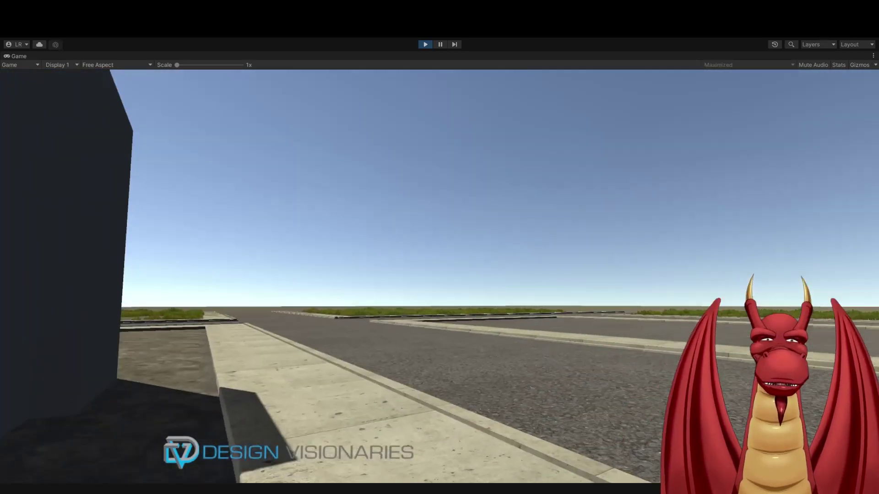
key(w)
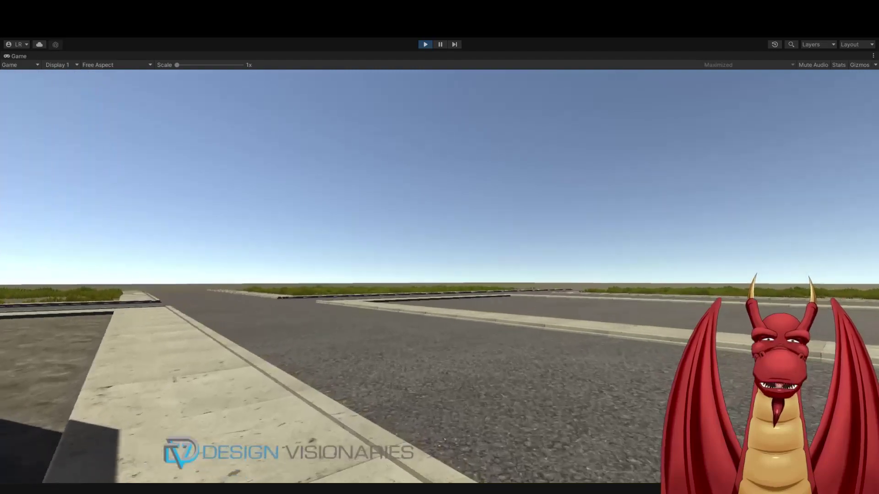
key(a)
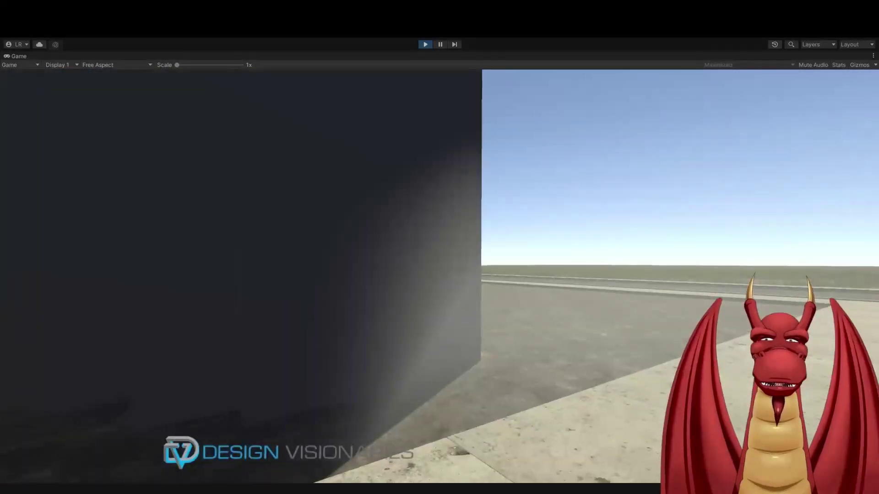
key(w)
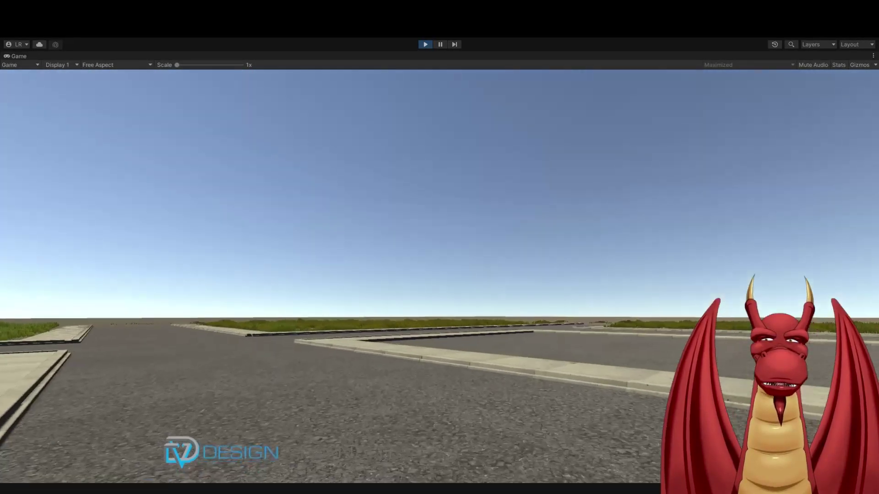
key(a)
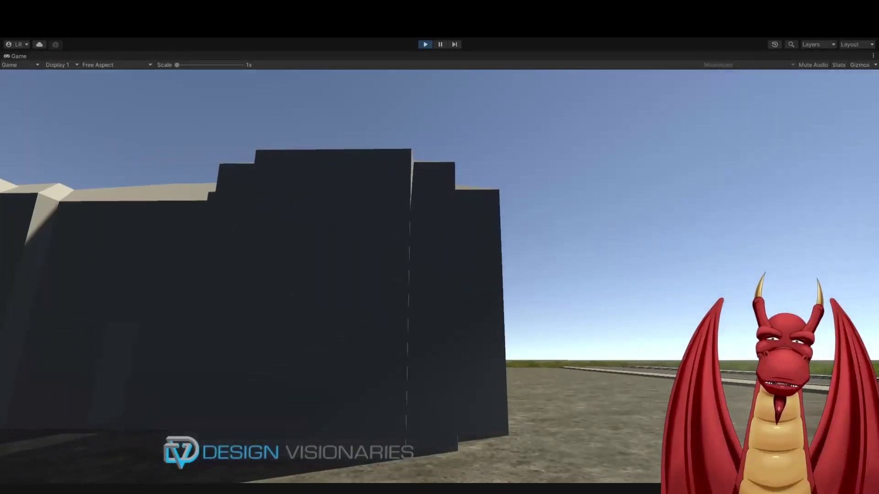